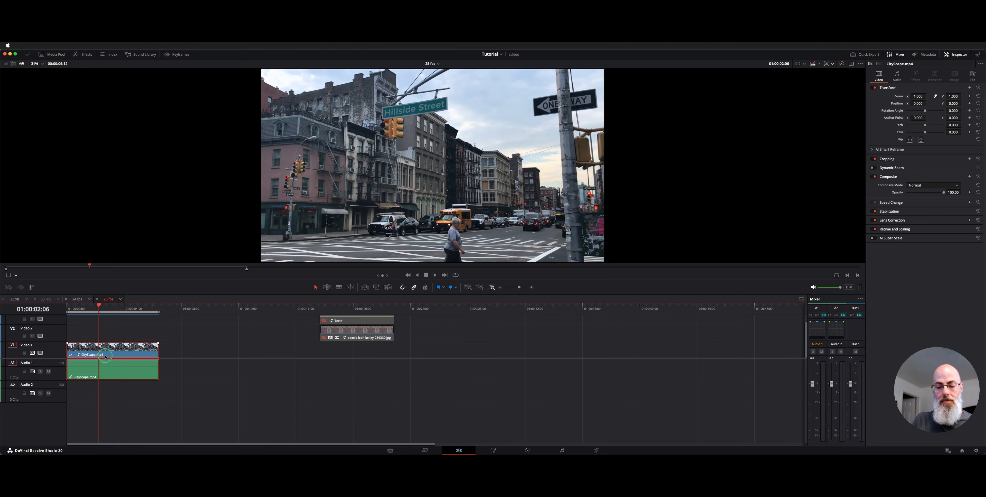
Open the CityScape.mp4 clip on the Fusion page and show MediaIn1 in the viewer.
{"action": "key", "text": "shift+5"}
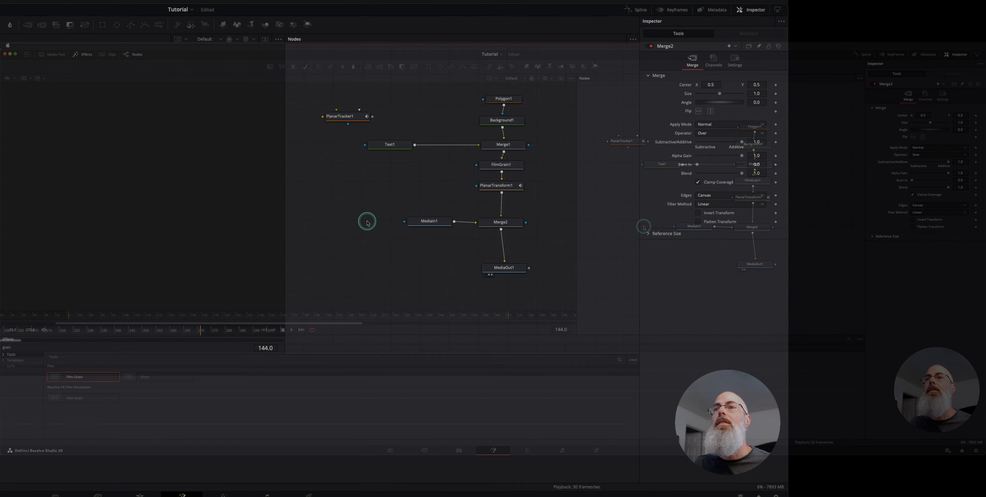
{"action": "left_click", "coordinate": [690, 227]}
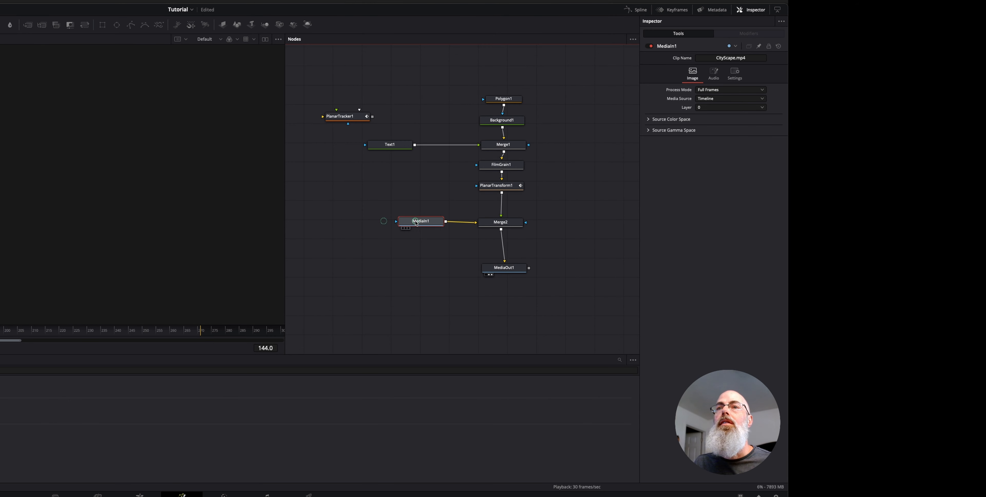
{"action": "key", "text": "1"}
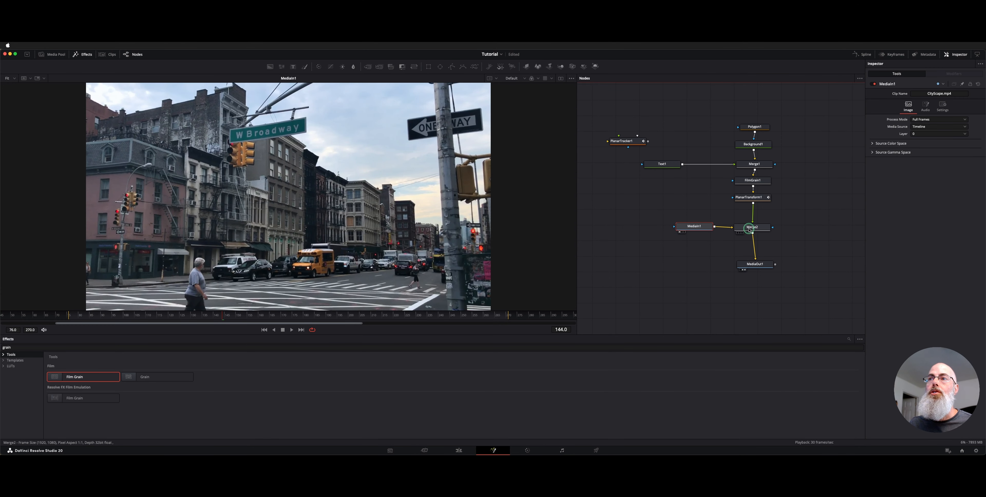
Tidy the node tree by lining Merge2 up above MediaOut1 and moving MediaIn1 farther away from Merge2.
{"action": "left_click_drag", "start_coordinate": [752, 227], "coordinate": [757, 231]}
{"action": "left_click", "coordinate": [757, 264]}
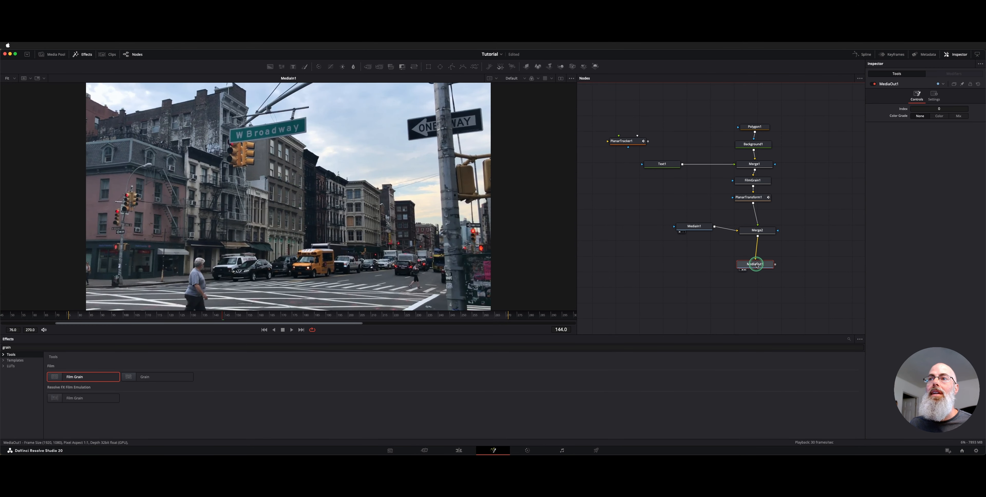
{"action": "left_click", "coordinate": [694, 228]}
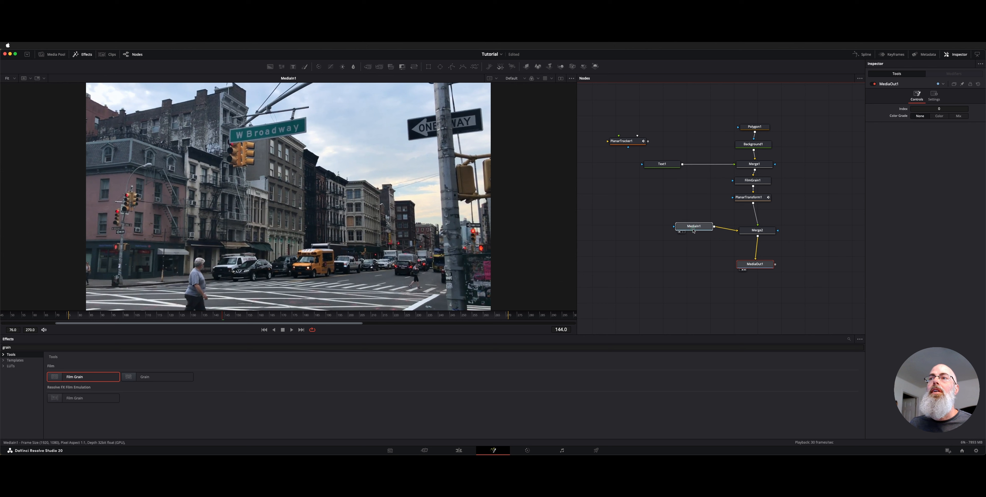
{"action": "left_click_drag", "start_coordinate": [691, 230], "coordinate": [691, 231]}
{"action": "left_click", "coordinate": [768, 230]}
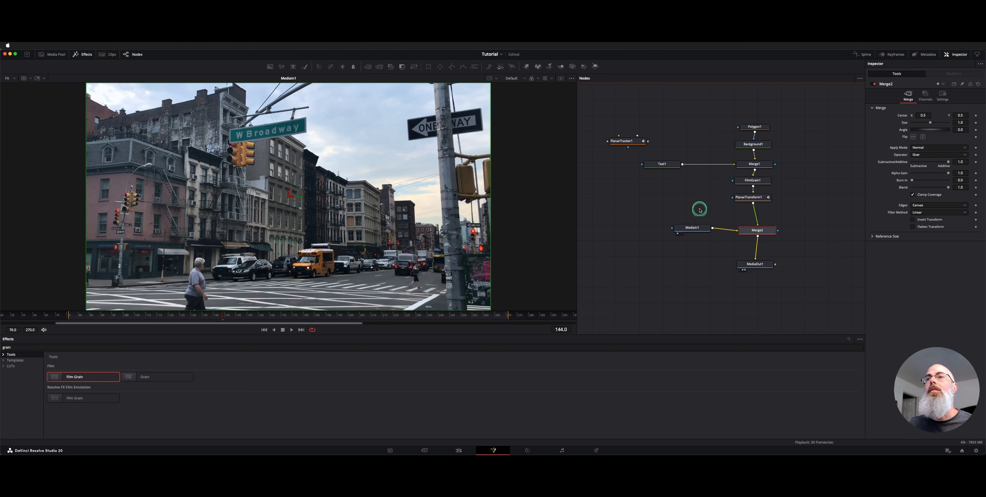
{"action": "left_click_drag", "start_coordinate": [695, 227], "coordinate": [679, 228]}
Show PlanarTracker1 in the viewer with MediaIn1 connected to it, and go to the tracker's reference time.
{"action": "left_click_drag", "start_coordinate": [625, 138], "coordinate": [382, 167]}
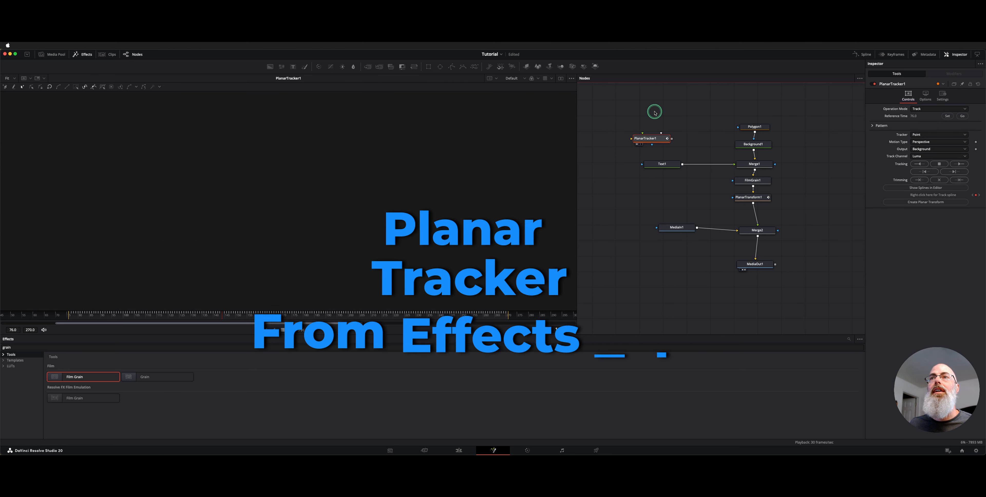
{"action": "left_click_drag", "start_coordinate": [656, 140], "coordinate": [647, 129]}
{"action": "left_click_drag", "start_coordinate": [697, 228], "coordinate": [625, 127]}
{"action": "left_click_drag", "start_coordinate": [644, 127], "coordinate": [634, 187]}
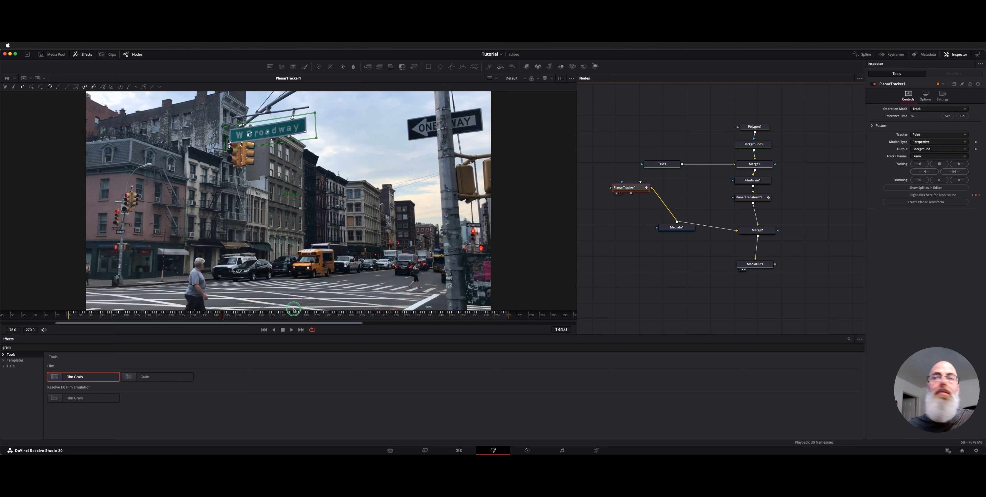
{"action": "left_click", "coordinate": [963, 115]}
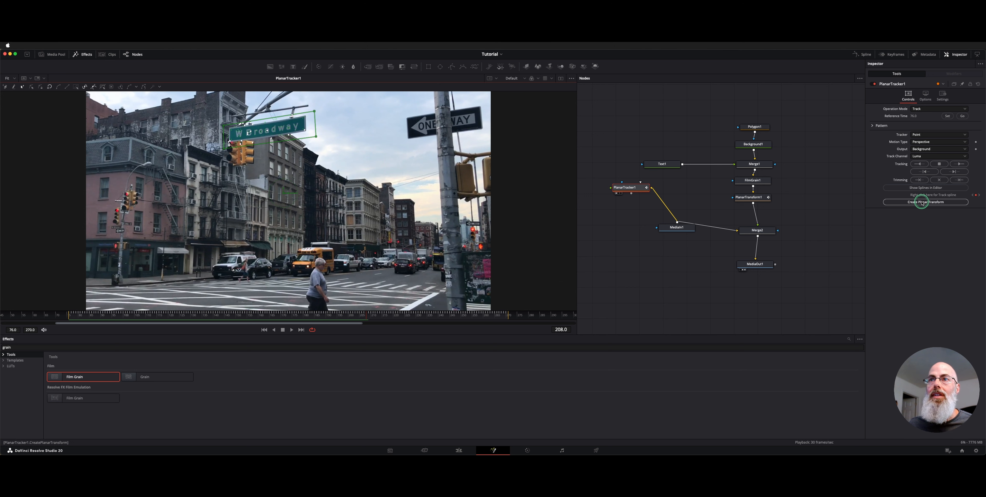
Disconnect PlanarTracker1 from MediaIn1, park it away from the node tree, and align PlanarTransform1 and MediaIn1 with Merge2.
{"action": "mouse_move", "coordinate": [749, 197]}
{"action": "left_mouse_down"}
{"action": "mouse_move", "coordinate": [763, 198]}
{"action": "mouse_move", "coordinate": [745, 204]}
{"action": "left_mouse_up"}
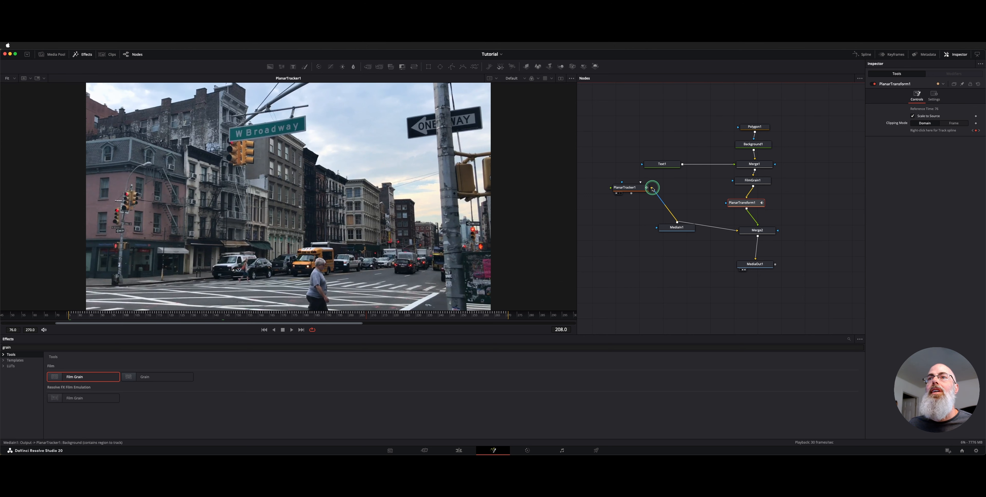
{"action": "left_click_drag", "start_coordinate": [651, 187], "coordinate": [622, 114]}
{"action": "left_click", "coordinate": [633, 190]}
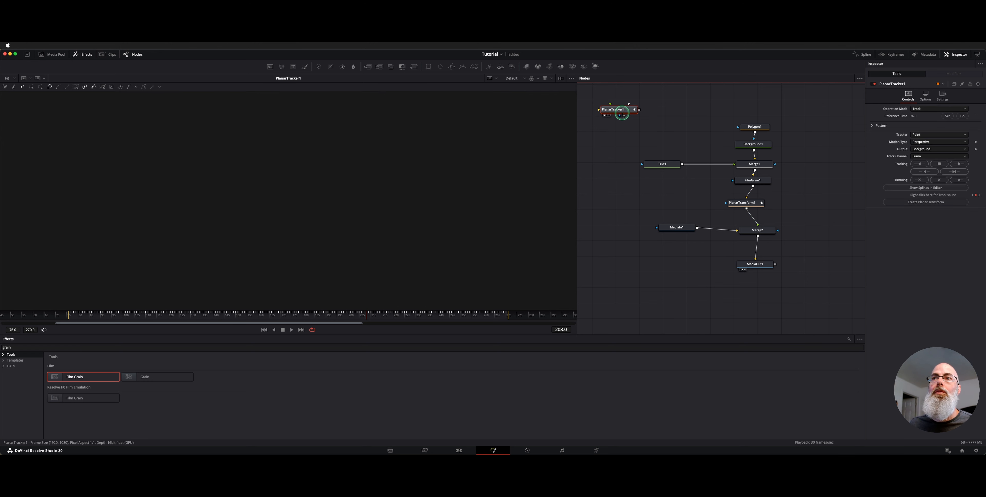
{"action": "left_click", "coordinate": [678, 231]}
{"action": "left_click_drag", "start_coordinate": [752, 203], "coordinate": [760, 208]}
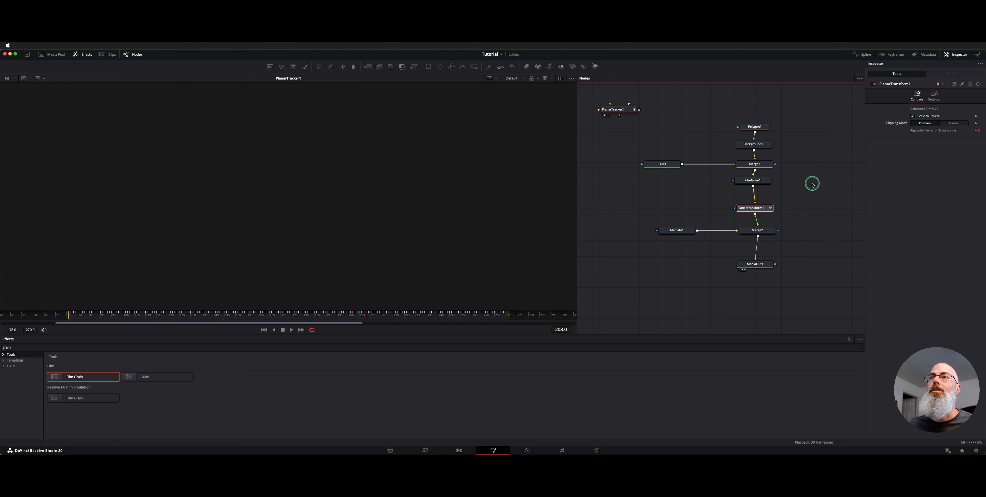
Select the Text1, Background1, Merge1 and FilmGrain1 nodes as a group and check the PlanarTransform1 node they feed.
{"action": "left_click_drag", "start_coordinate": [812, 183], "coordinate": [635, 133]}
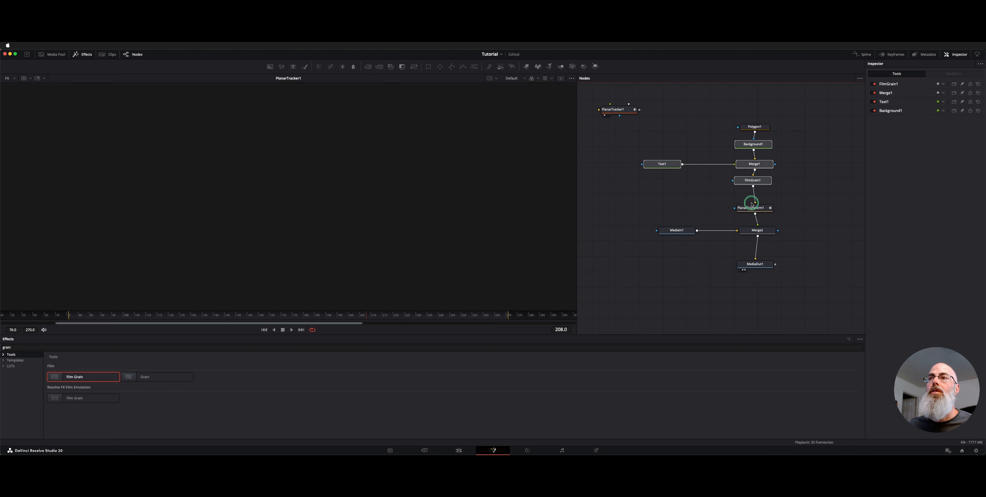
{"action": "left_click", "coordinate": [753, 211]}
{"action": "left_click", "coordinate": [656, 193]}
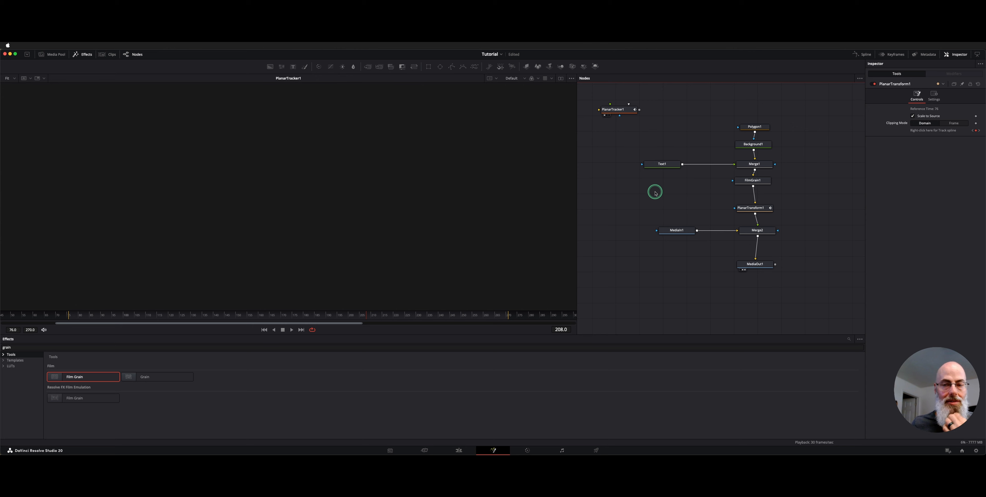
Show Background1 in the viewer and inspect the settings of Polygon1, Merge1 and FilmGrain1.
{"action": "left_click_drag", "start_coordinate": [753, 145], "coordinate": [392, 164]}
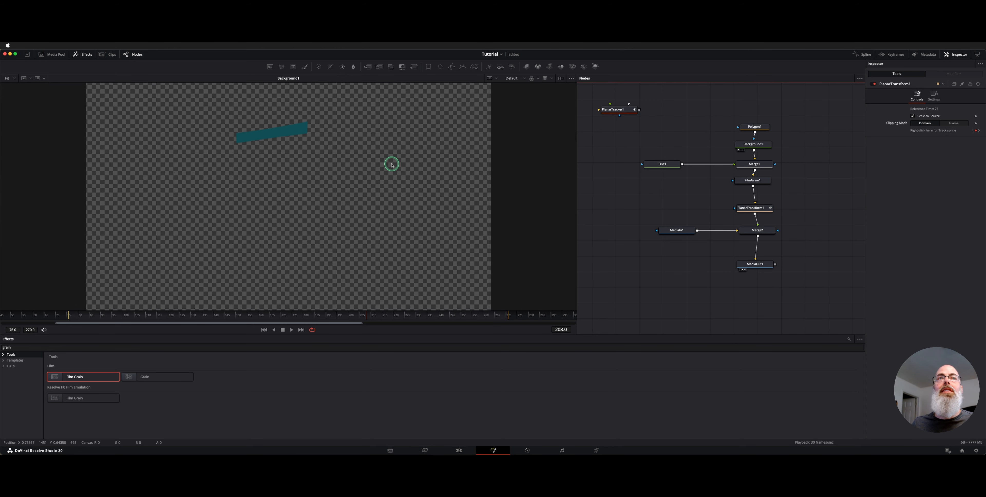
{"action": "left_click", "coordinate": [758, 128]}
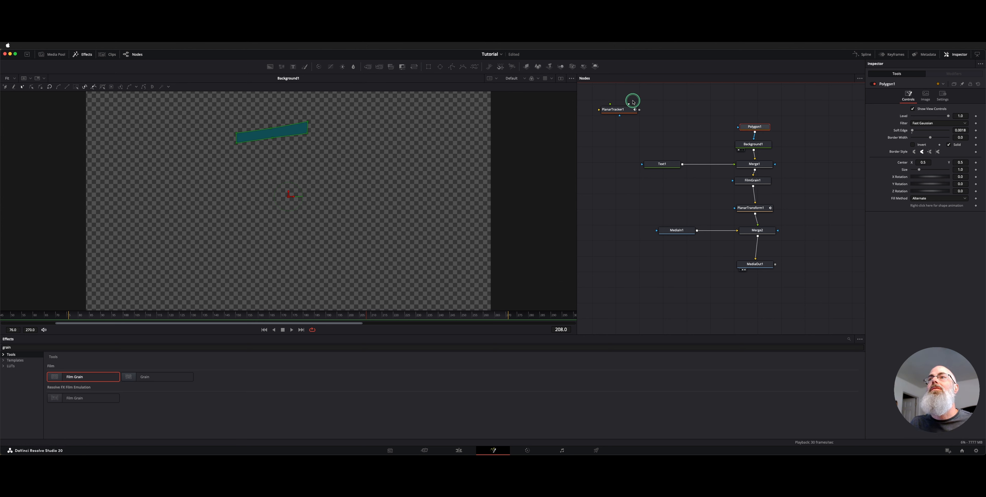
{"action": "left_click", "coordinate": [765, 165]}
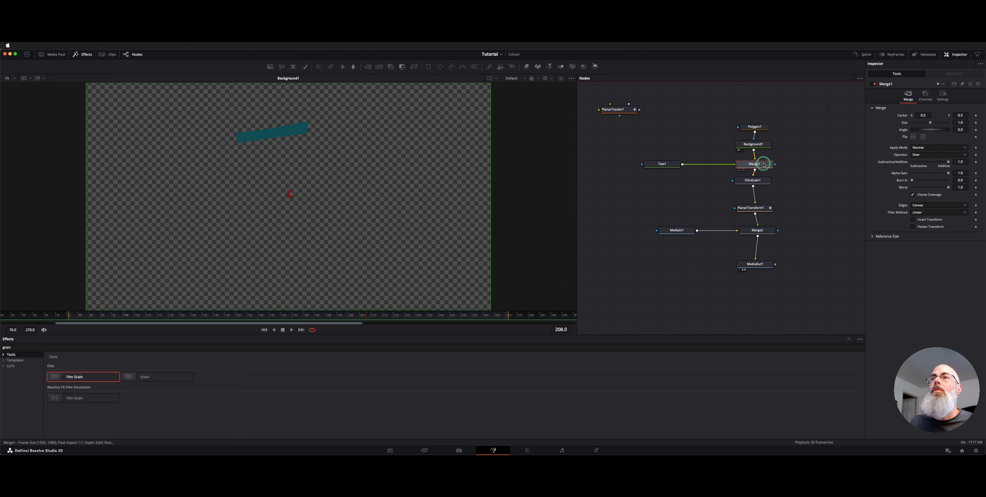
{"action": "left_click", "coordinate": [761, 182]}
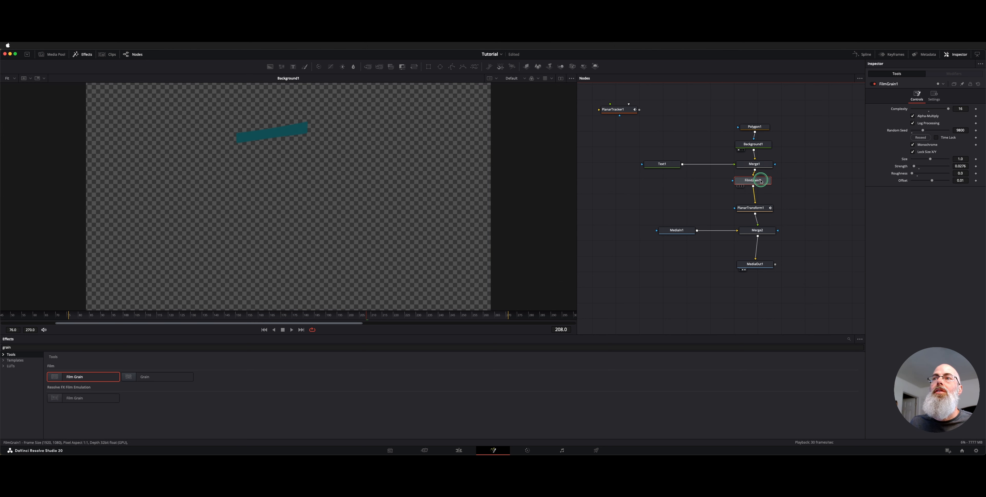
Show Merge2 in the viewer and examine the Polygon1 mask outline closely on the street sign.
{"action": "left_click", "coordinate": [758, 230]}
{"action": "key", "text": "1"}
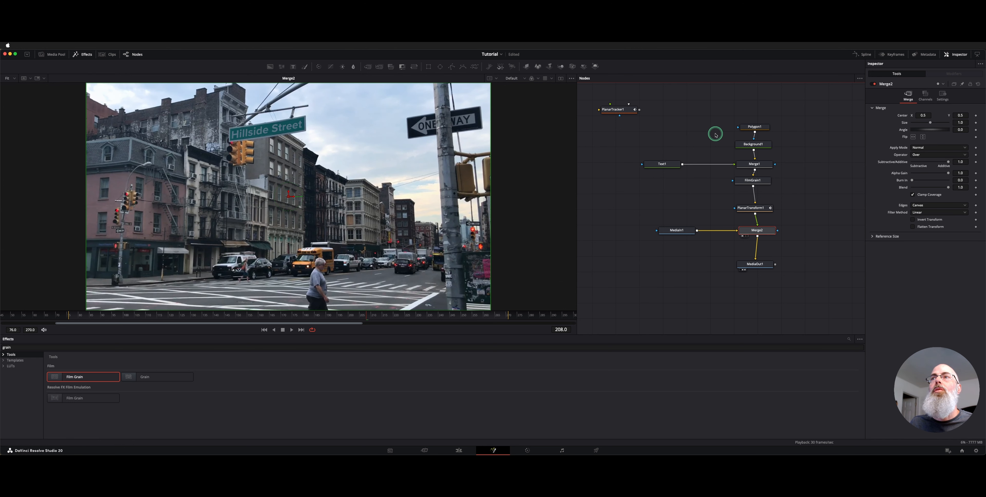
{"action": "left_click", "coordinate": [753, 127]}
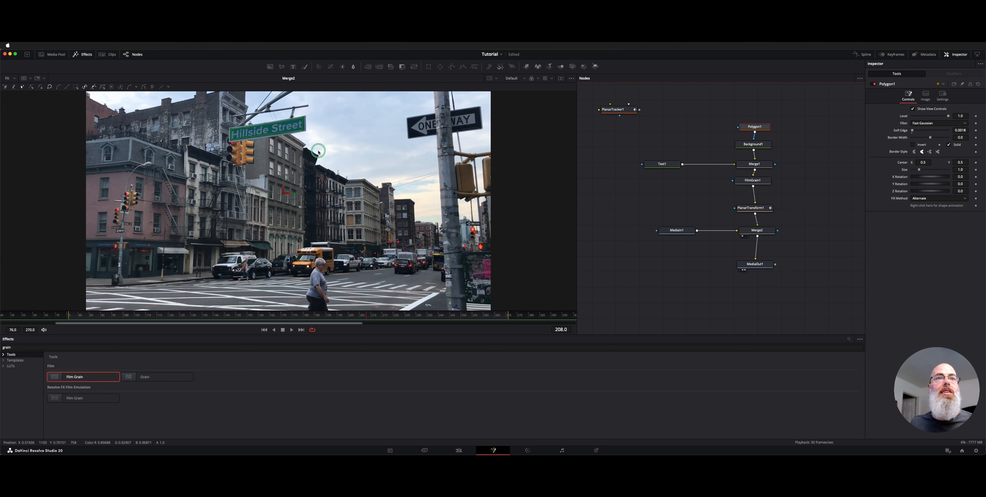
{"action": "scroll", "coordinate": [319, 151], "scroll_direction": "up", "scroll_amount": 10}
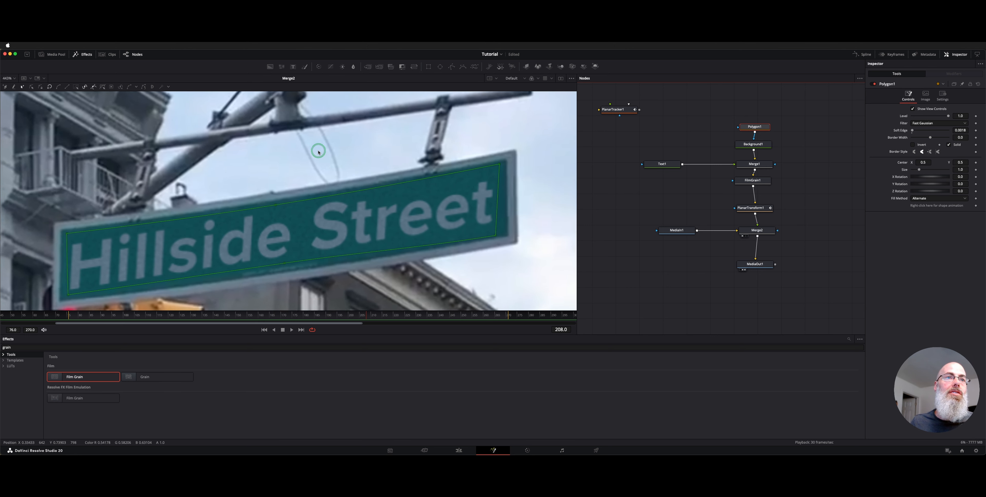
{"action": "scroll", "coordinate": [319, 152], "scroll_direction": "left", "scroll_amount": 1}
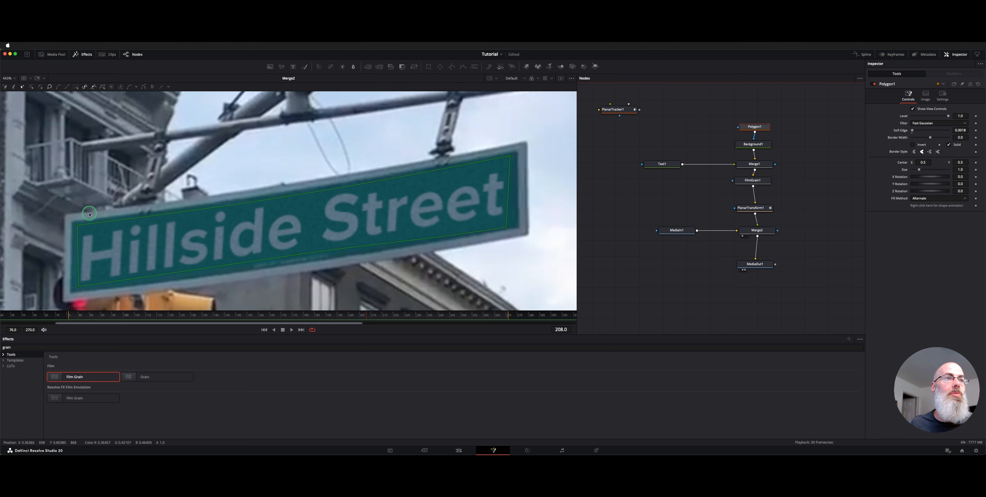
{"action": "scroll", "coordinate": [88, 257], "scroll_direction": "down", "scroll_amount": 1}
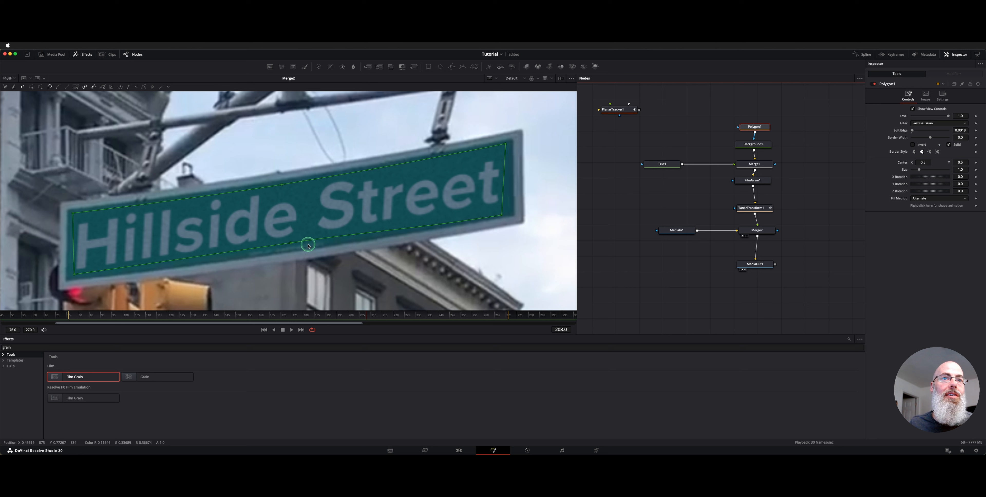
{"action": "left_click", "coordinate": [291, 243]}
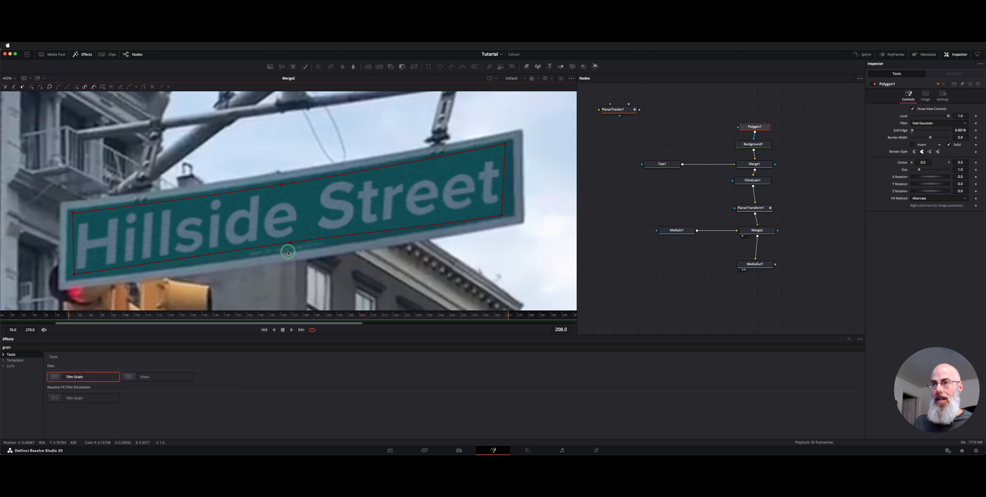
Toggle Merge2 off and on repeatedly to compare the original street sign with the replacement, leaving the node enabled.
{"action": "left_click", "coordinate": [765, 230]}
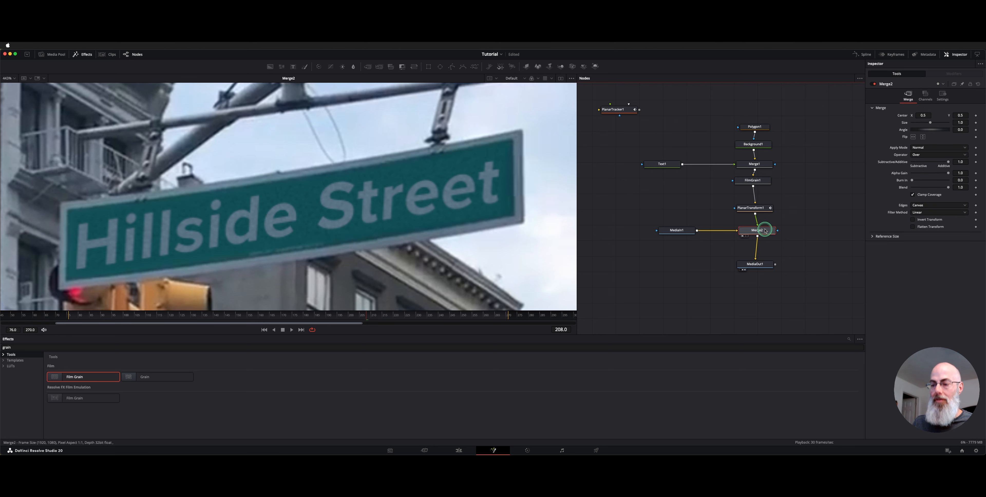
{"action": "key", "text": "super+p"}
{"action": "key", "text": "super+p"}
{"action": "key", "text": "super+p"}
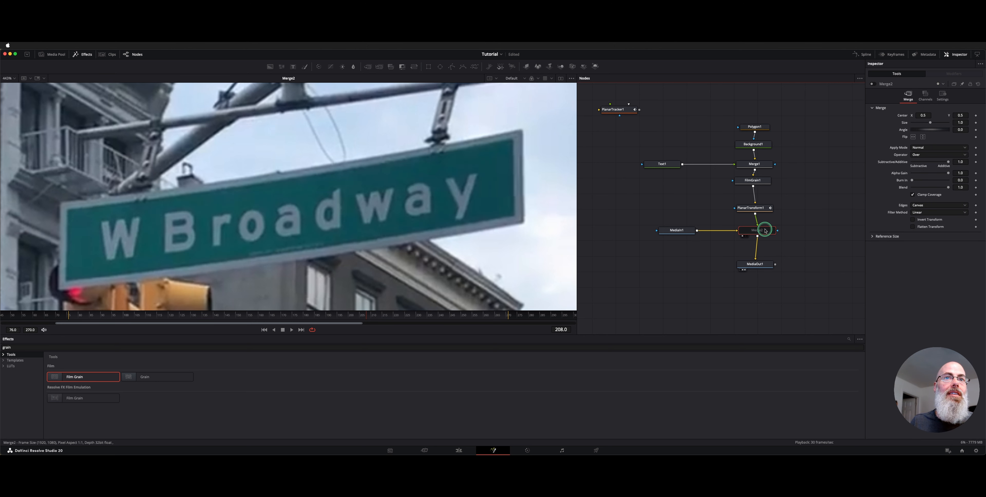
{"action": "key", "text": "super+p"}
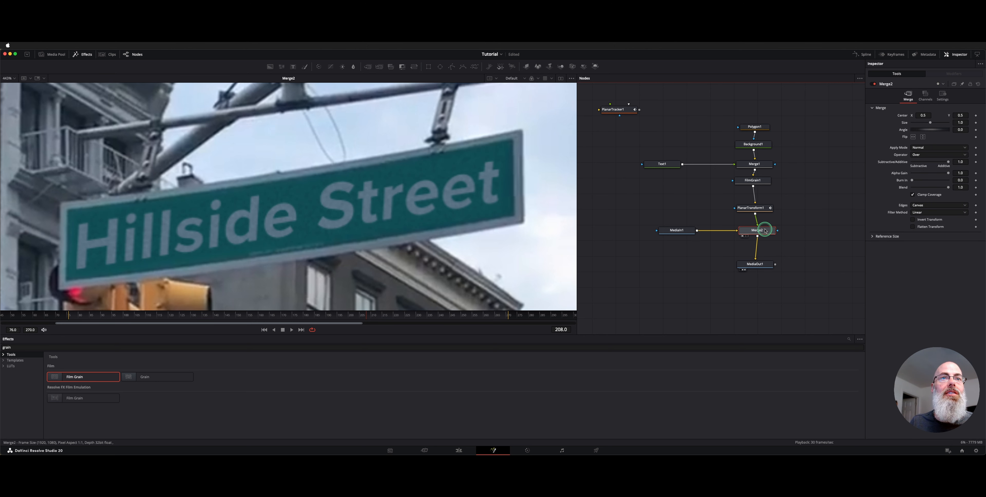
{"action": "key", "text": "super+p"}
{"action": "key", "text": "super+p"}
{"action": "key", "text": "super+p"}
{"action": "key", "text": "super+p"}
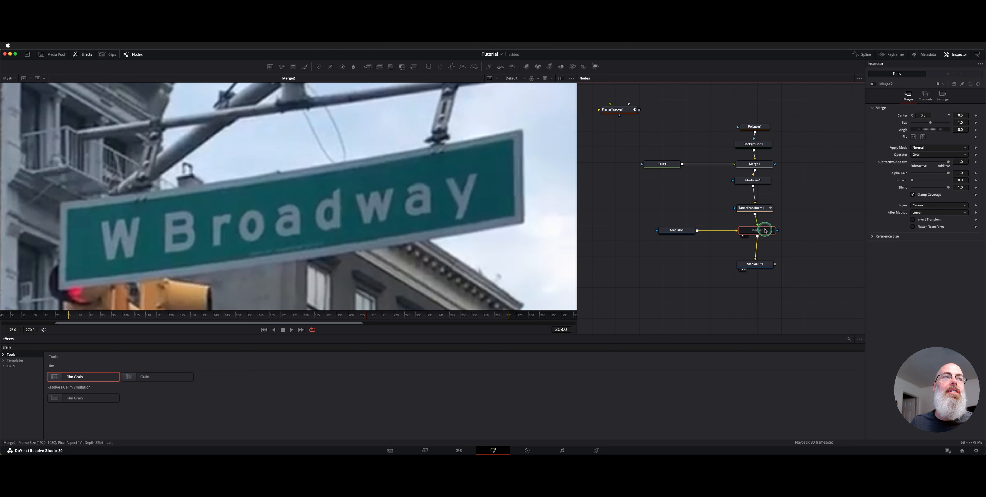
{"action": "key", "text": "super+p"}
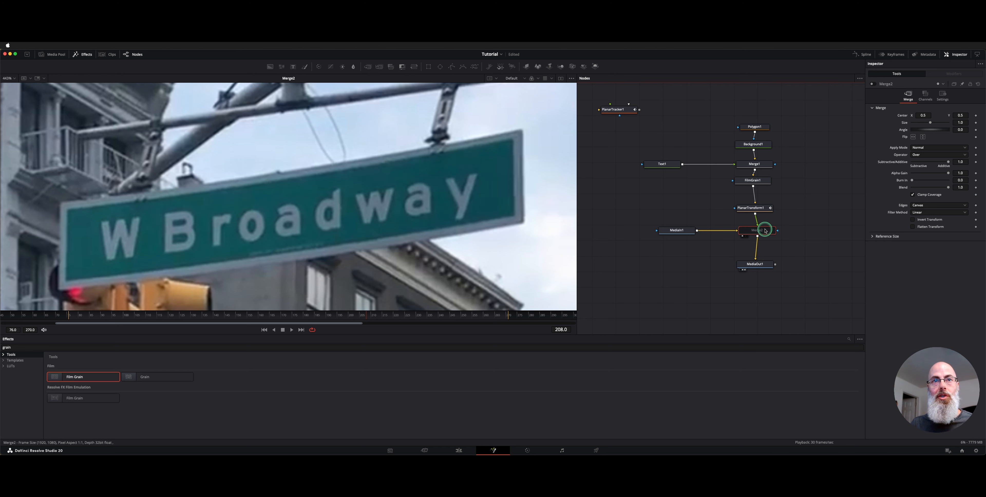
{"action": "key", "text": "super+p"}
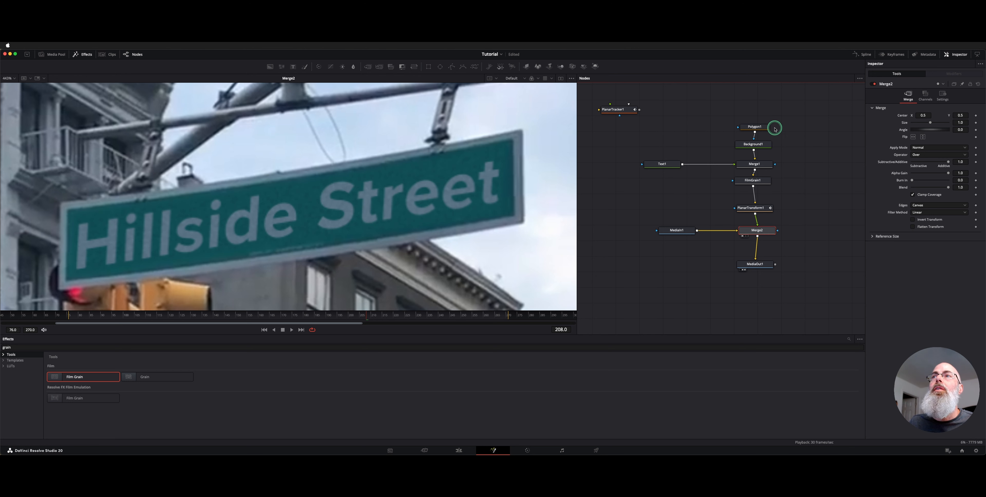
Inspect the Polygon1 mask's soft edge on Background1 in the alpha channel, return to the colour view and select Background1.
{"action": "left_click", "coordinate": [762, 124]}
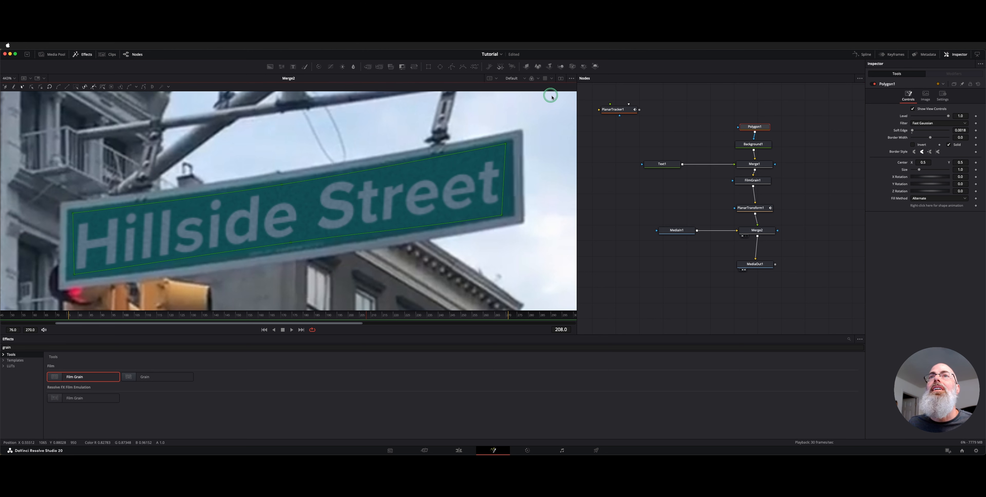
{"action": "left_click", "coordinate": [538, 80]}
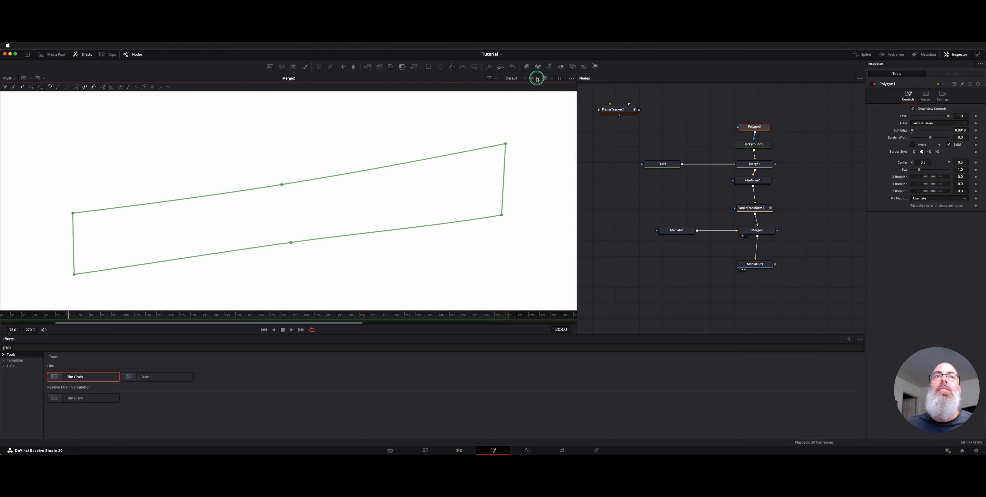
{"action": "left_click", "coordinate": [538, 79]}
{"action": "left_click", "coordinate": [541, 117]}
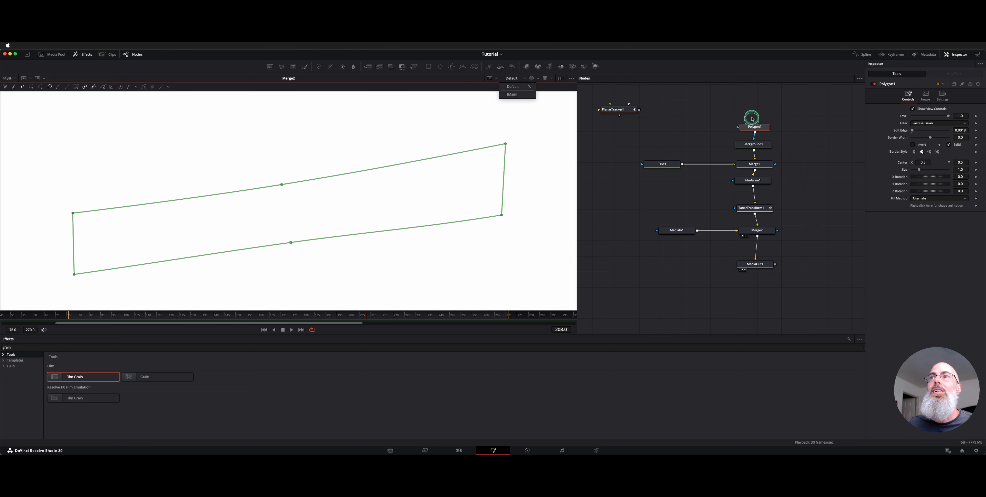
{"action": "left_click_drag", "start_coordinate": [754, 144], "coordinate": [384, 174]}
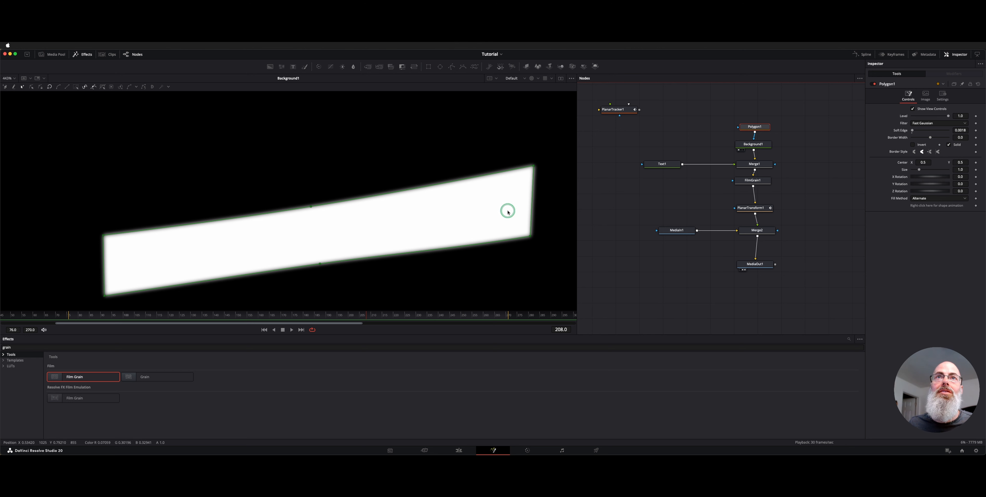
{"action": "left_click", "coordinate": [490, 79]}
{"action": "left_click", "coordinate": [762, 142]}
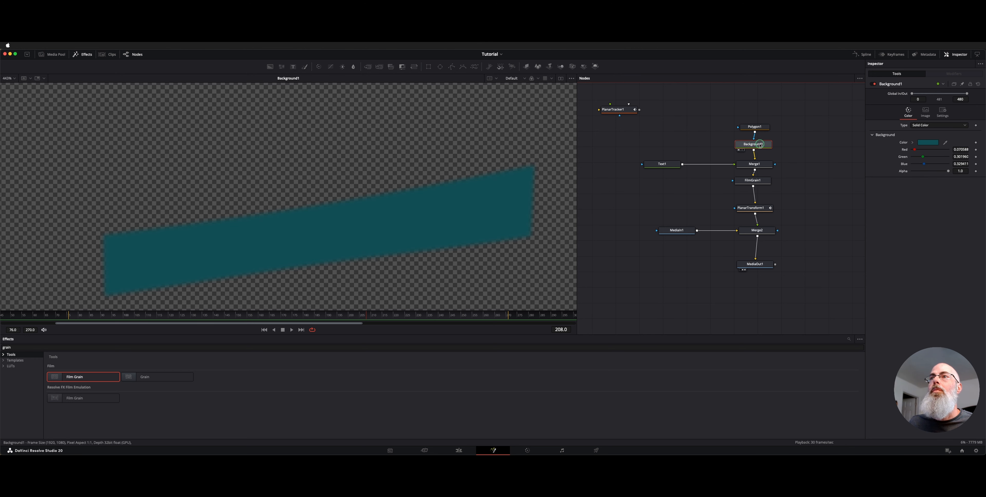
Review the node flow by inspecting Polygon1, Merge1, Merge2, MediaIn1 and Text1, then select Polygon1 and Background1 together.
{"action": "left_click", "coordinate": [756, 127]}
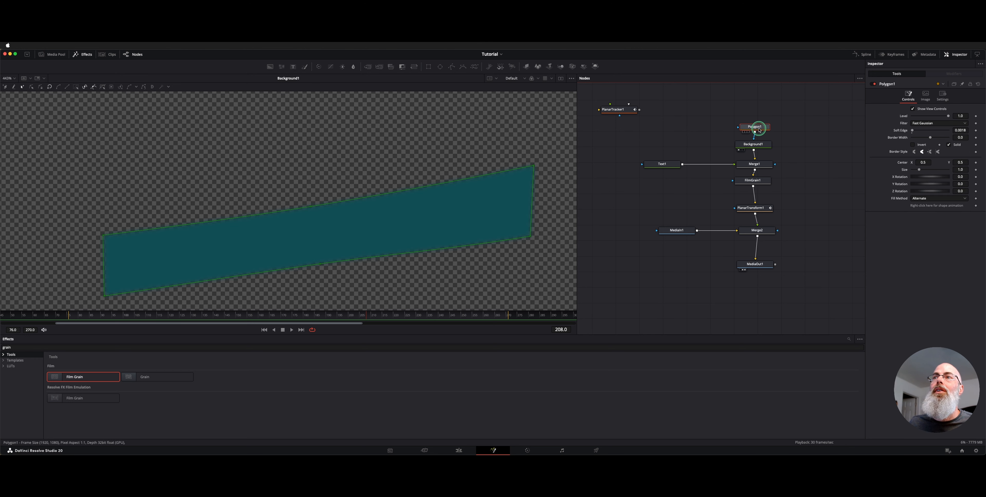
{"action": "left_click", "coordinate": [764, 162]}
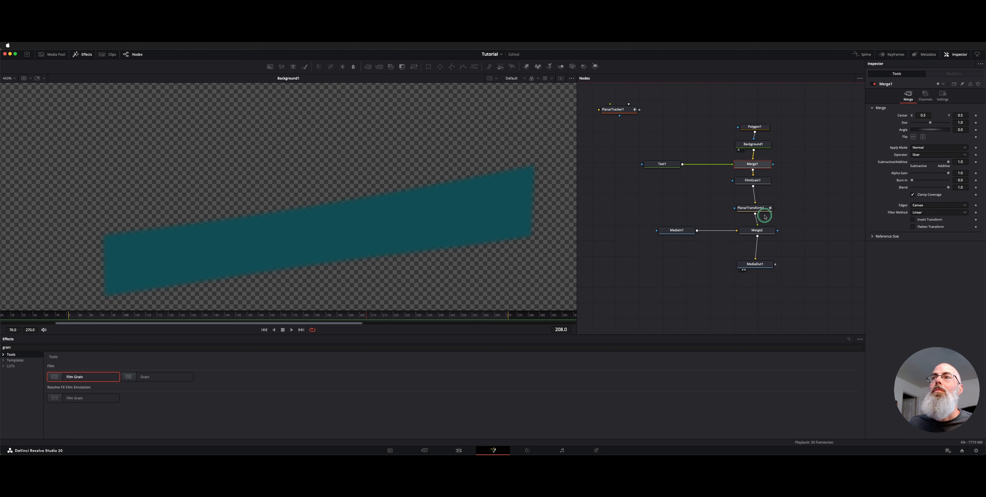
{"action": "left_click", "coordinate": [763, 231]}
{"action": "left_click", "coordinate": [688, 232]}
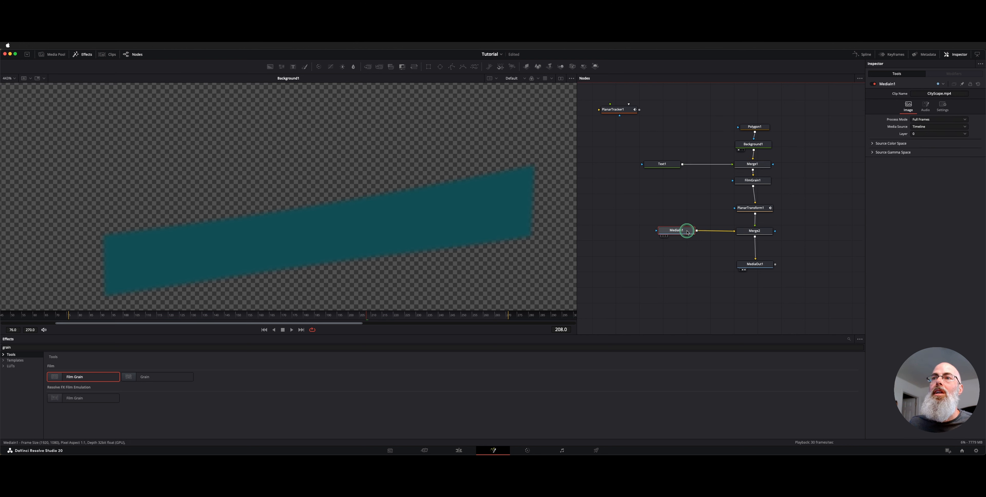
{"action": "left_click", "coordinate": [761, 231]}
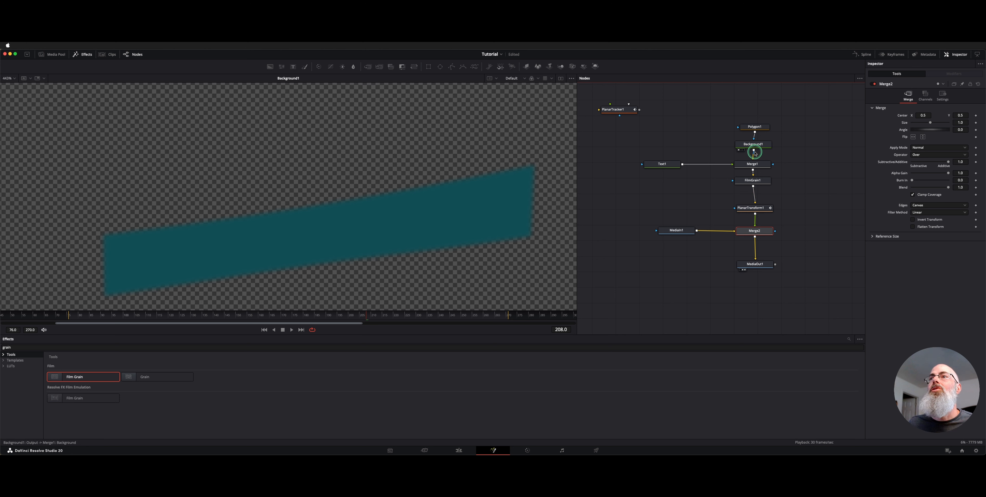
{"action": "left_click", "coordinate": [666, 167]}
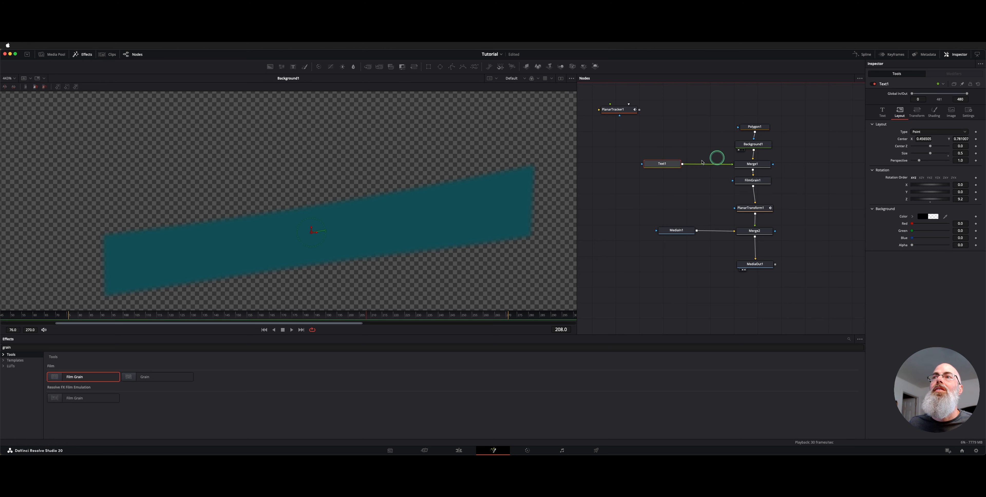
{"action": "left_click_drag", "start_coordinate": [714, 117], "coordinate": [753, 165]}
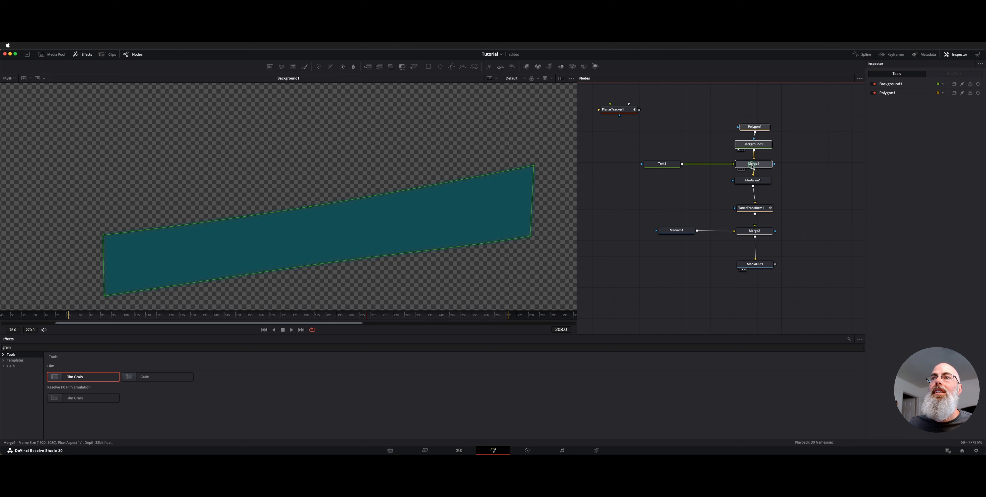
Show Text1 and MediaIn1 in two split viewers to compare the replacement text with the original sign.
{"action": "left_click", "coordinate": [669, 166]}
{"action": "key", "text": "1"}
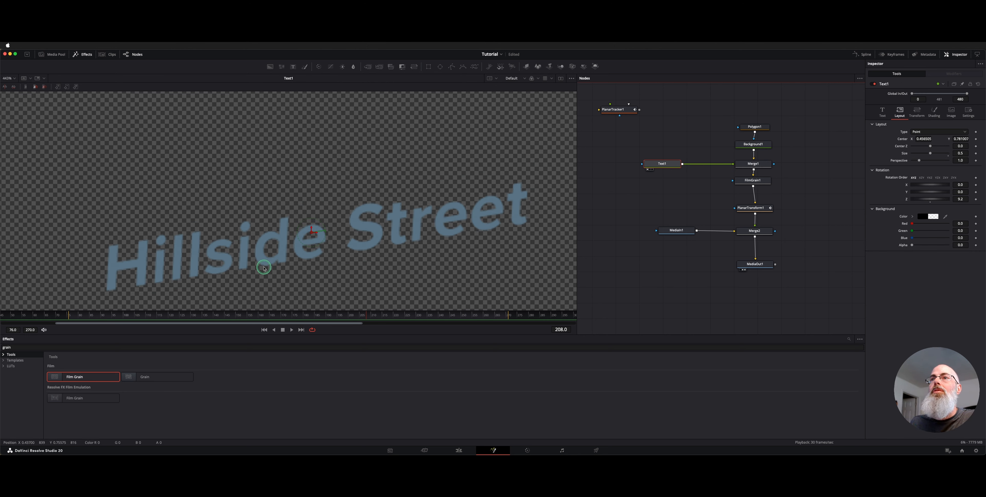
{"action": "left_click", "coordinate": [561, 78]}
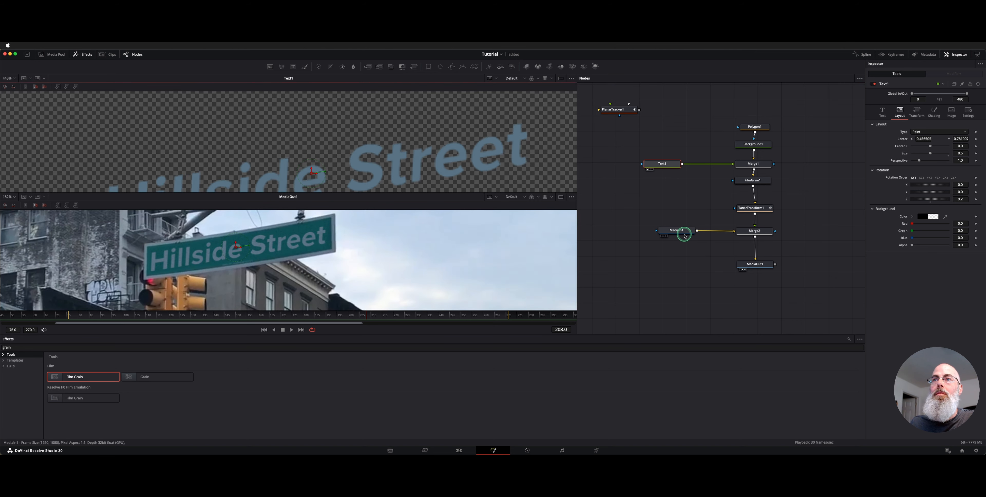
{"action": "key", "text": "2"}
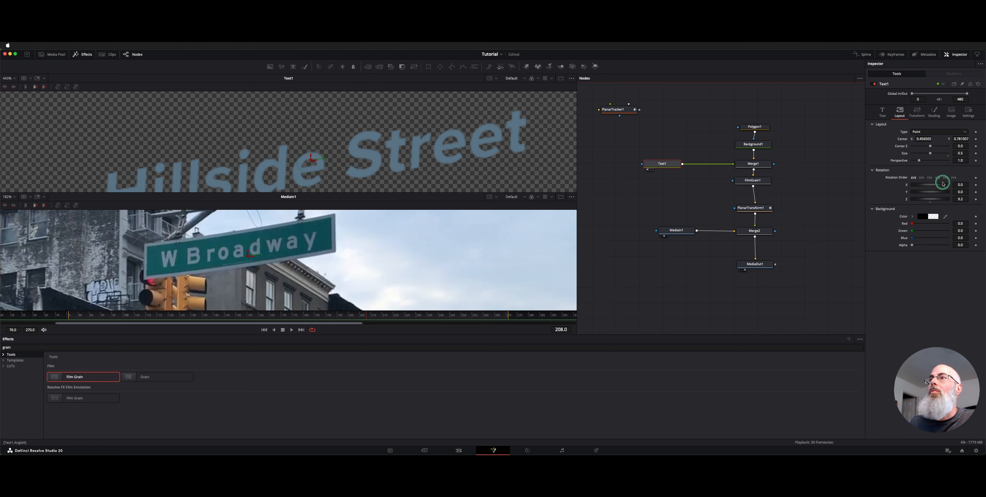
Inspect Text1's text colour, layout rotation and character shear settings, leaving the colour unchanged, and view the full text.
{"action": "left_click", "coordinate": [883, 111]}
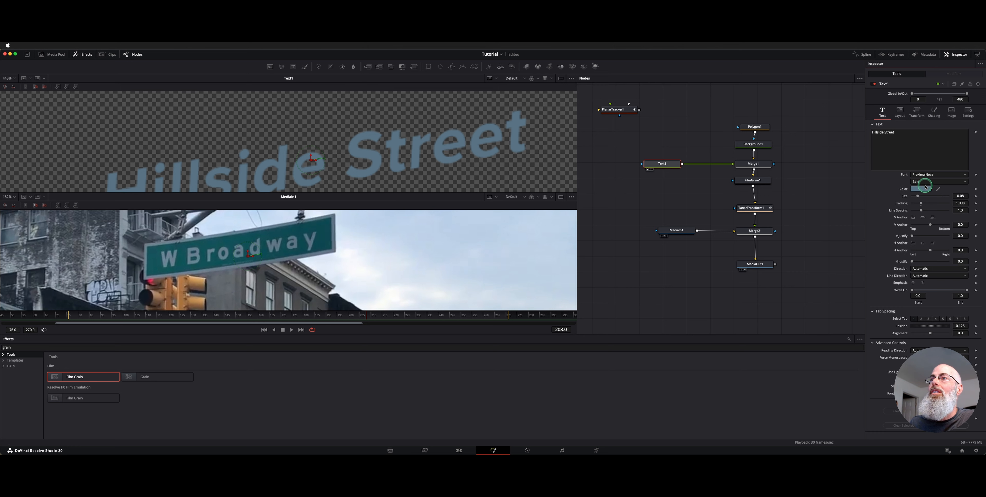
{"action": "left_click", "coordinate": [924, 190]}
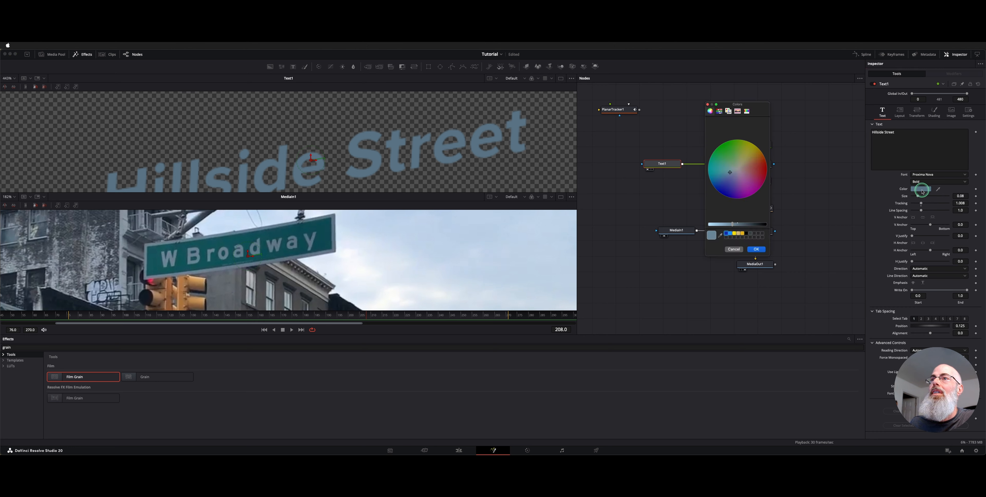
{"action": "left_click", "coordinate": [722, 237]}
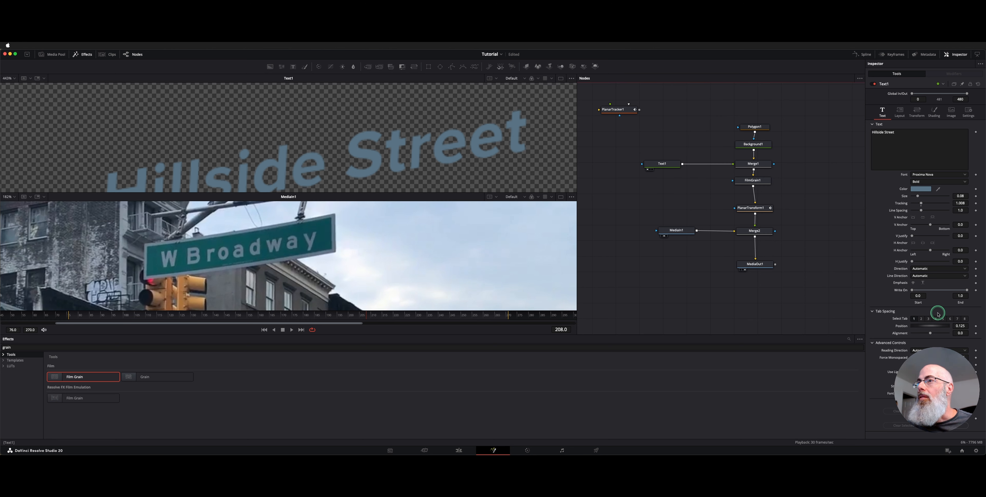
{"action": "left_click", "coordinate": [898, 112]}
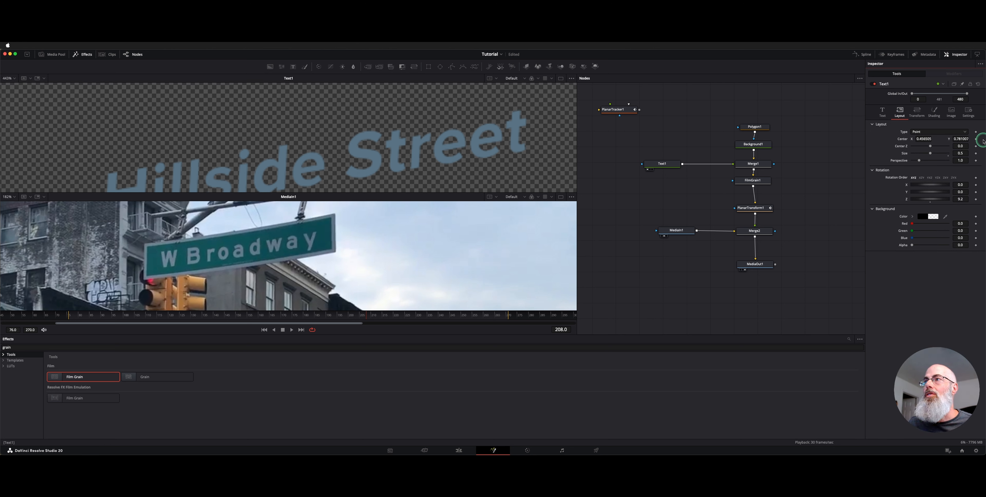
{"action": "left_click", "coordinate": [917, 113]}
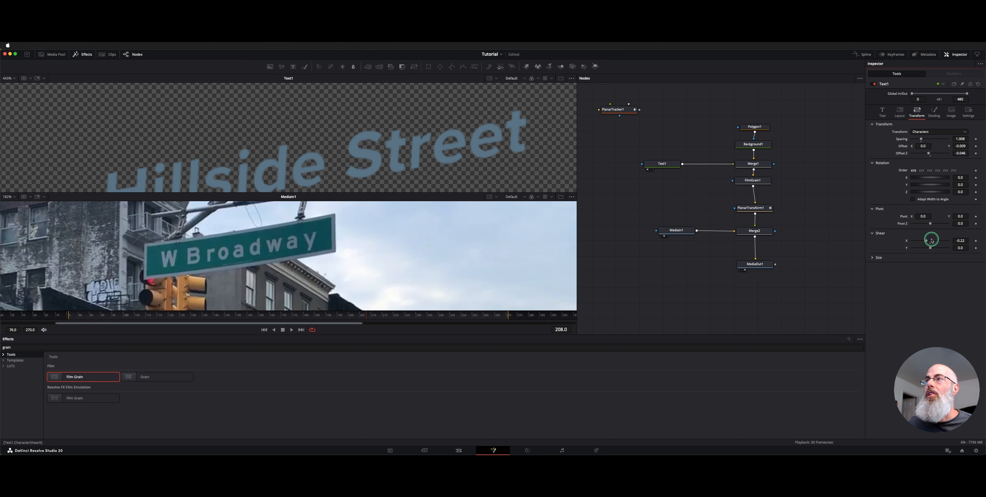
{"action": "left_click", "coordinate": [900, 111]}
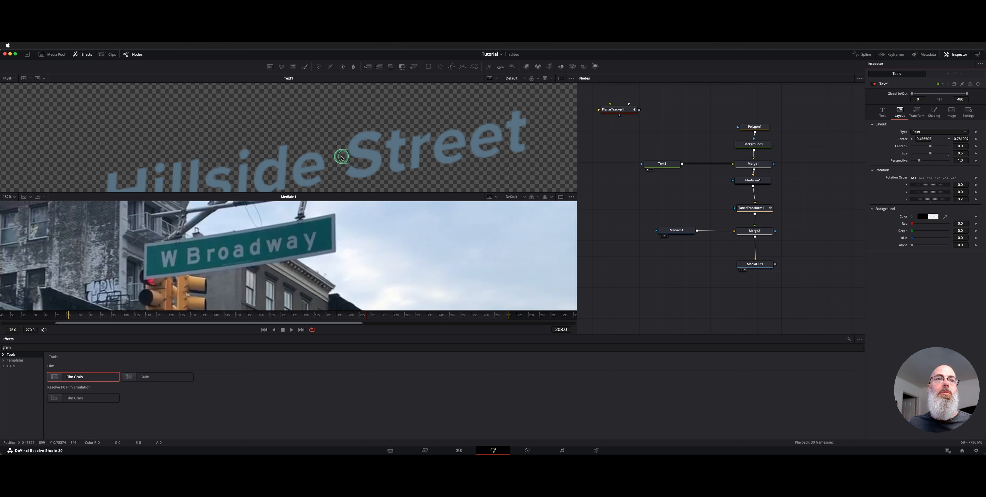
{"action": "scroll", "coordinate": [285, 156], "scroll_direction": "down", "scroll_amount": 3}
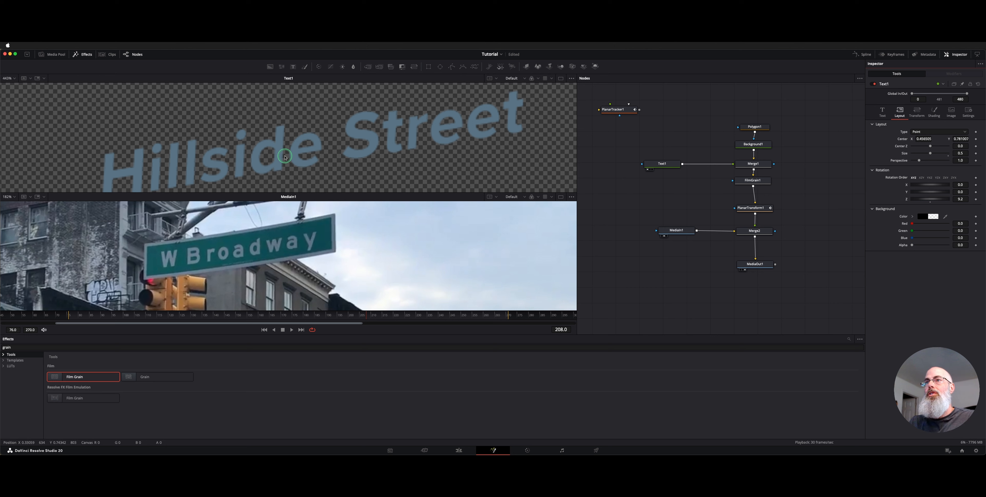
Disable FilmGrain1 and show MediaOut1 in the second viewer to check the sign without grain.
{"action": "left_click", "coordinate": [753, 164]}
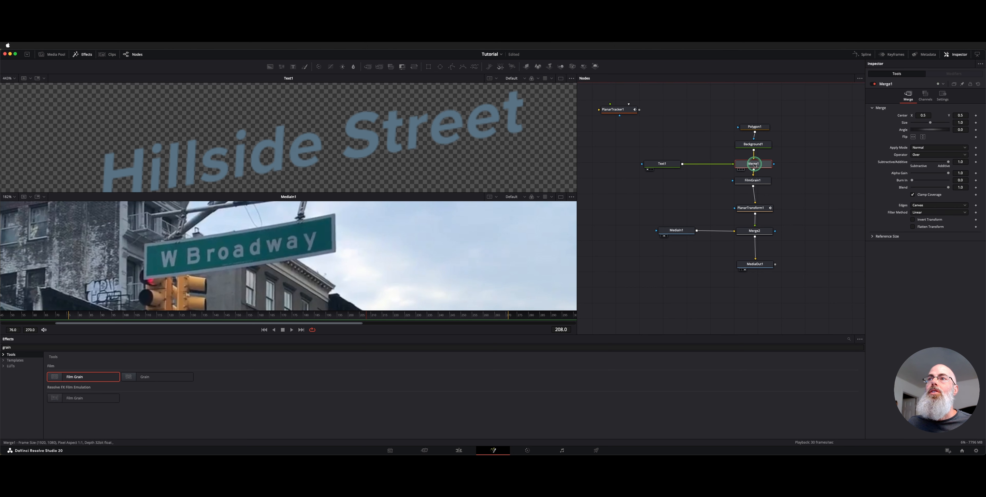
{"action": "left_click", "coordinate": [753, 181]}
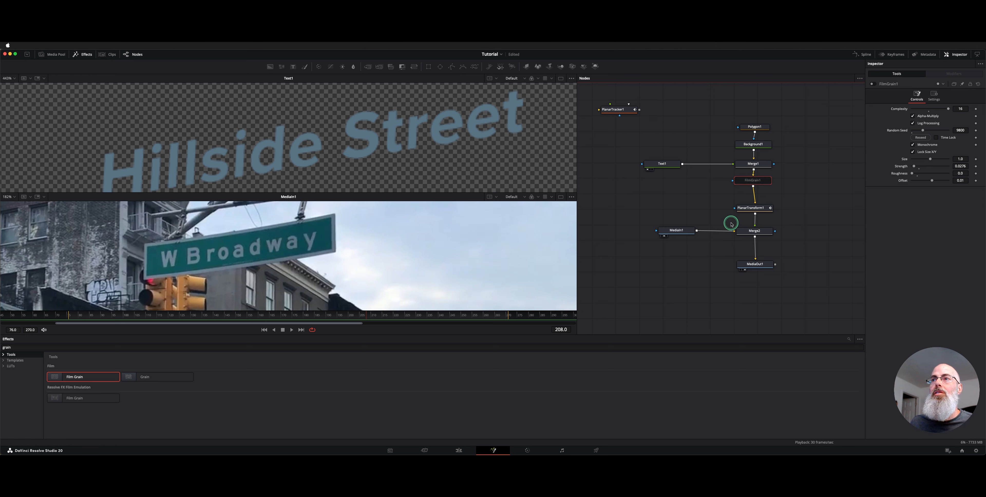
{"action": "left_click_drag", "start_coordinate": [750, 264], "coordinate": [386, 262]}
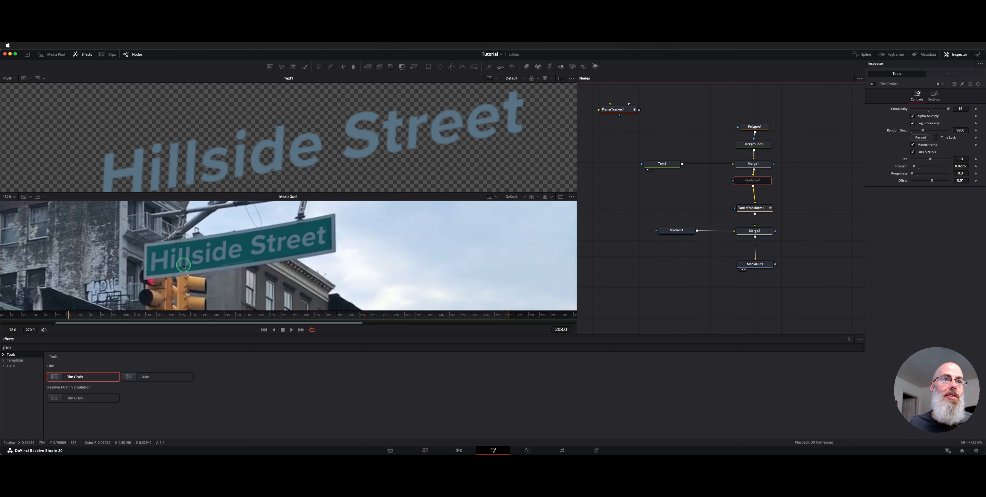
Toggle Merge2 off and on repeatedly to compare the signs without film grain, leaving Merge2 enabled.
{"action": "left_click", "coordinate": [755, 231]}
{"action": "key", "text": "ctrl+p"}
{"action": "key", "text": "ctrl+p"}
{"action": "key", "text": "ctrl+p"}
{"action": "key", "text": "ctrl+p"}
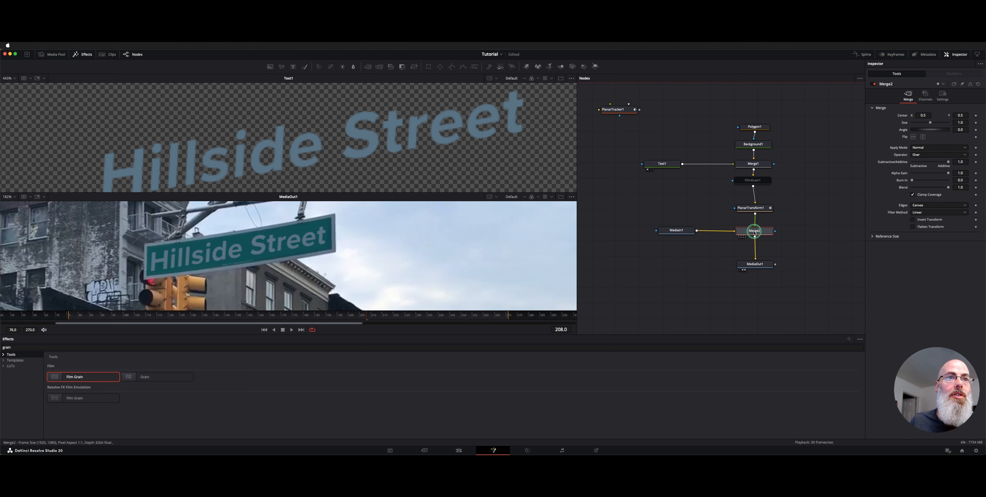
{"action": "key", "text": "ctrl+p"}
{"action": "key", "text": "ctrl+p"}
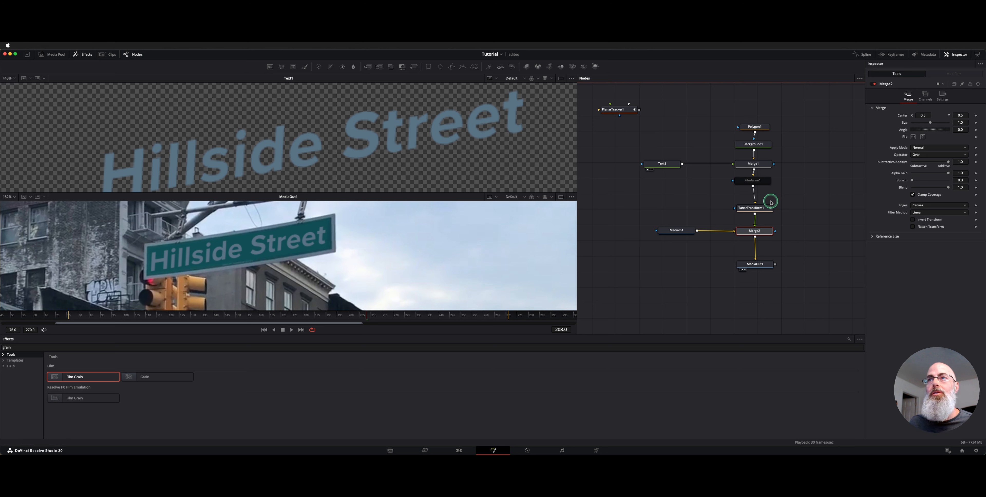
Re-enable FilmGrain1, locate the grain tools in the effects library, and move the node slightly closer to PlanarTransform1.
{"action": "left_click", "coordinate": [751, 180]}
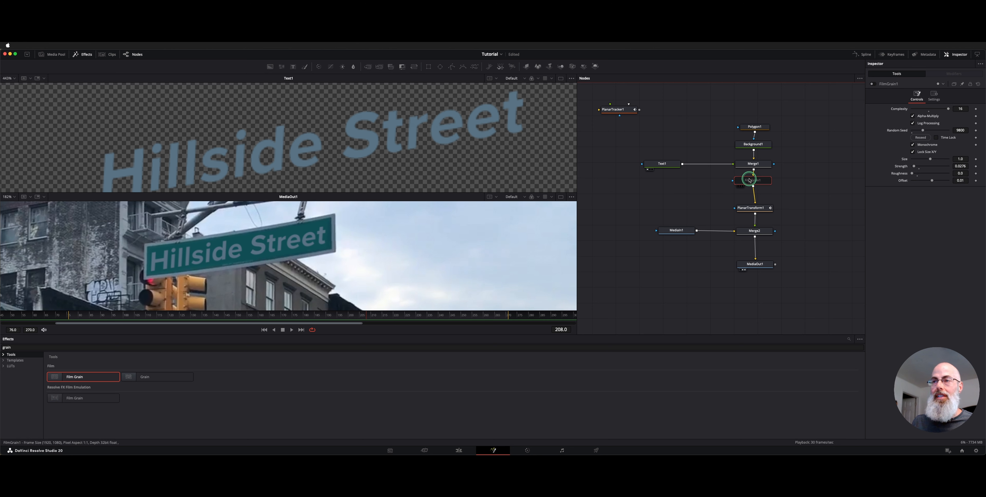
{"action": "left_click", "coordinate": [14, 347]}
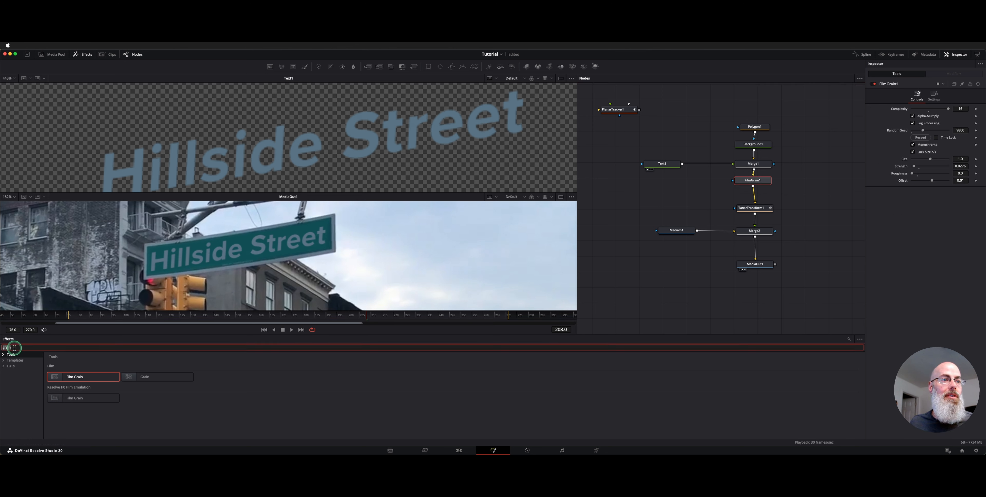
{"action": "left_click", "coordinate": [87, 54]}
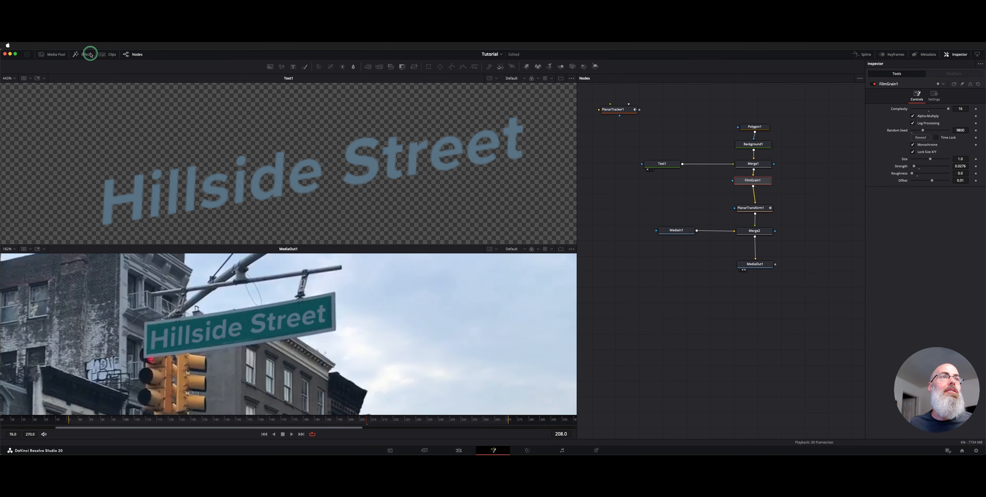
{"action": "left_click", "coordinate": [87, 54]}
{"action": "left_click", "coordinate": [39, 347]}
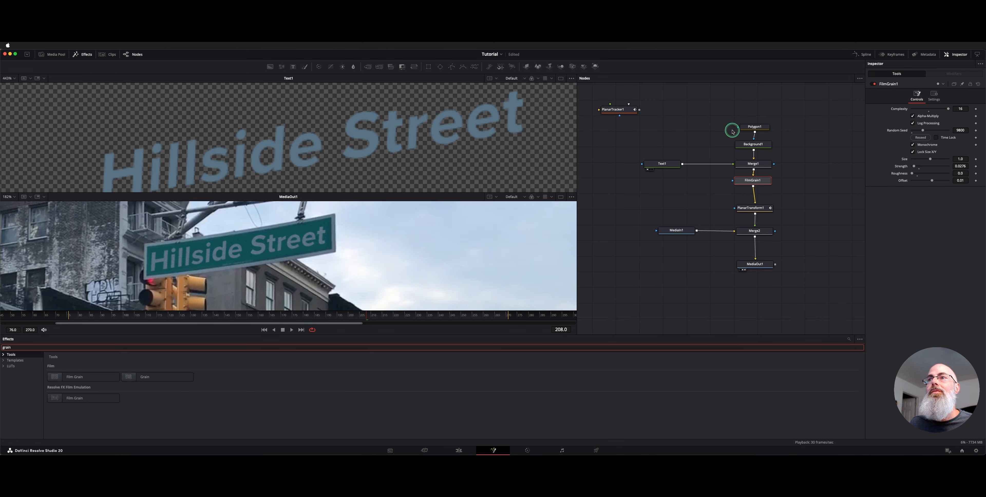
{"action": "left_click_drag", "start_coordinate": [752, 180], "coordinate": [755, 185]}
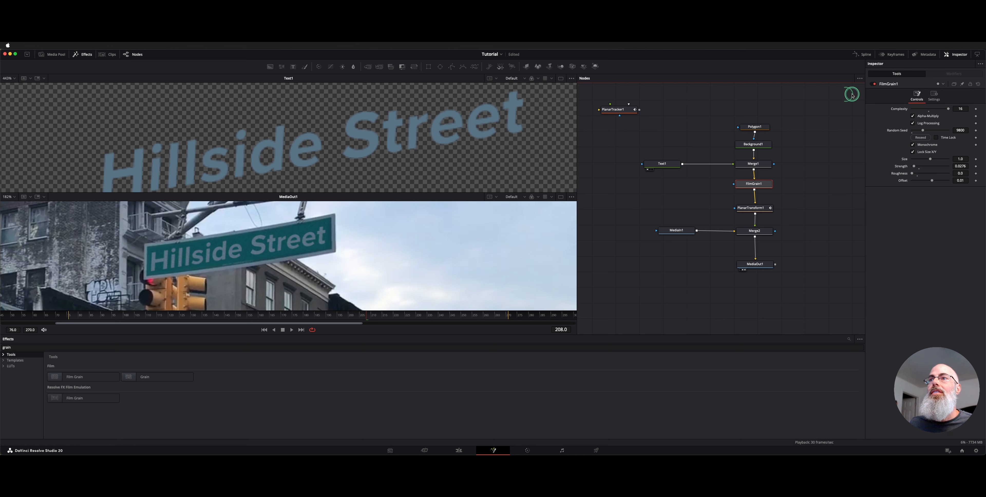
Review how MediaIn1 is combined in Merge2 and passed to MediaOut1 by inspecting these nodes.
{"action": "left_click", "coordinate": [756, 233]}
{"action": "left_click", "coordinate": [678, 233]}
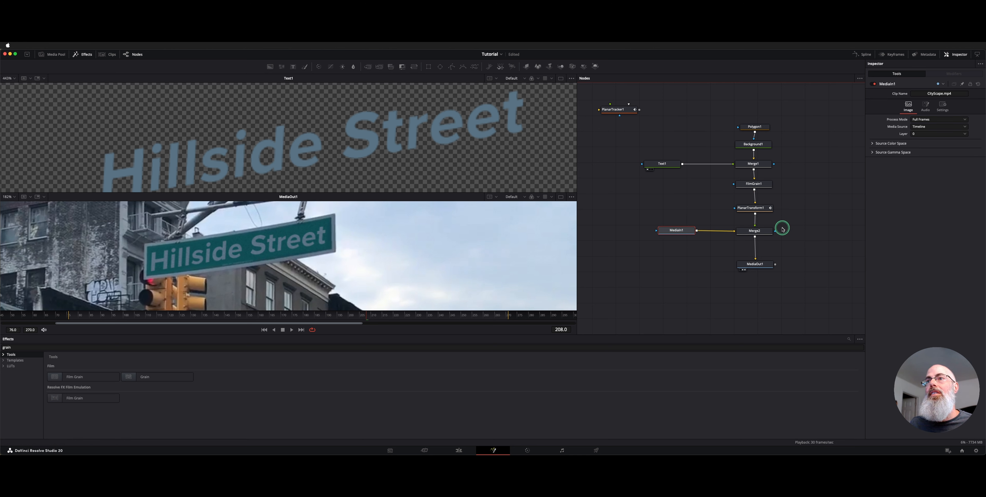
{"action": "left_click", "coordinate": [768, 231]}
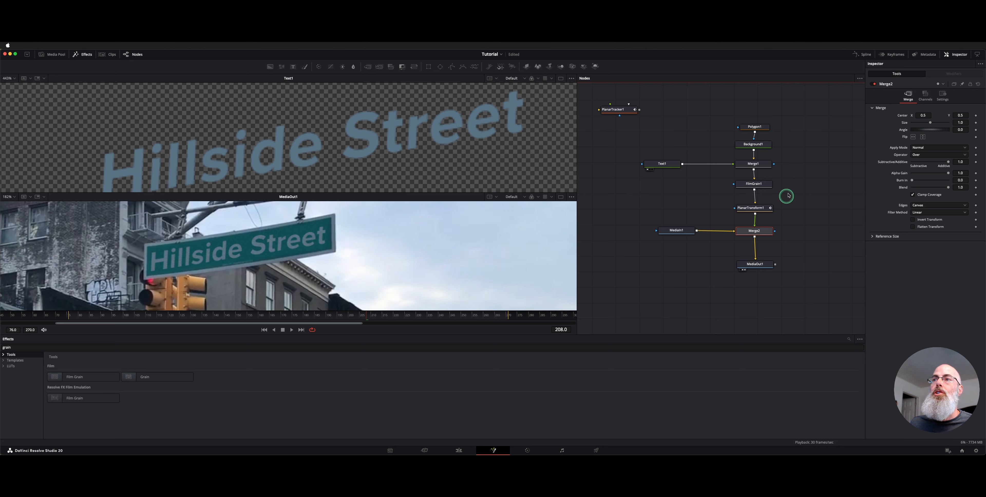
{"action": "left_click", "coordinate": [756, 264]}
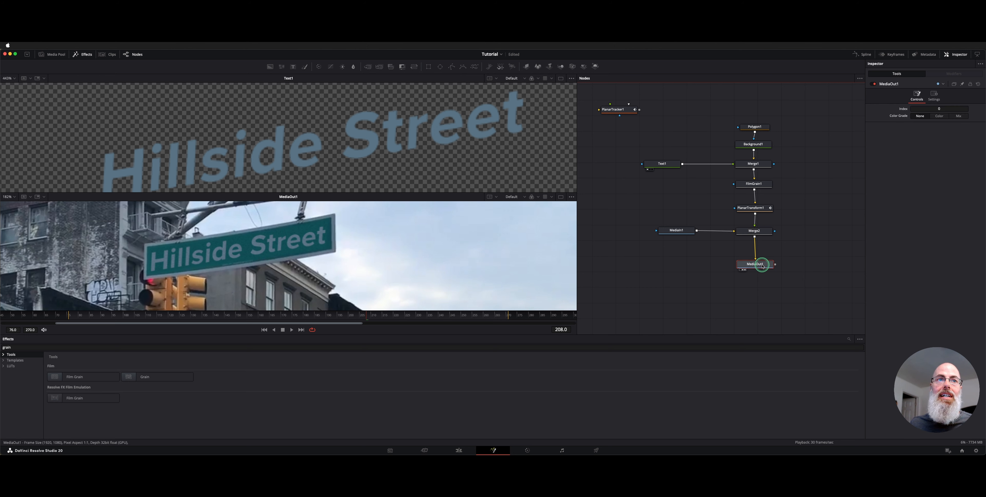
Play MediaOut1 in a single viewer with Merge2 disabled and re-enabled, then examine the replaced sign up close.
{"action": "left_click", "coordinate": [561, 196]}
{"action": "key", "text": "space"}
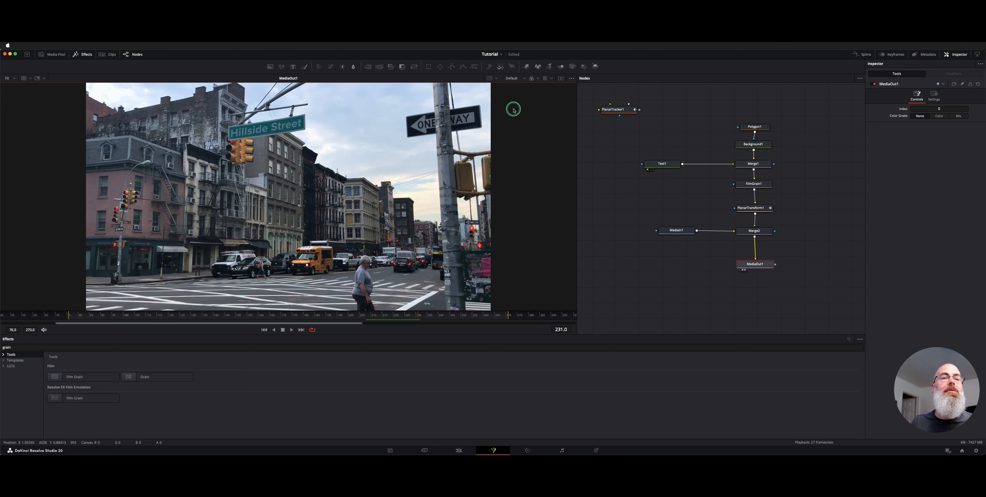
{"action": "left_click", "coordinate": [754, 231]}
{"action": "key", "text": "super+p"}
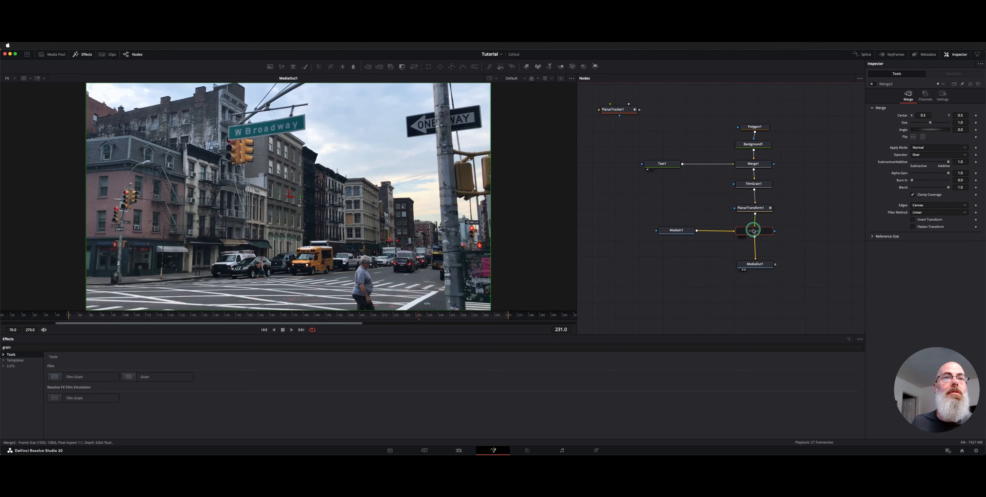
{"action": "key", "text": "space"}
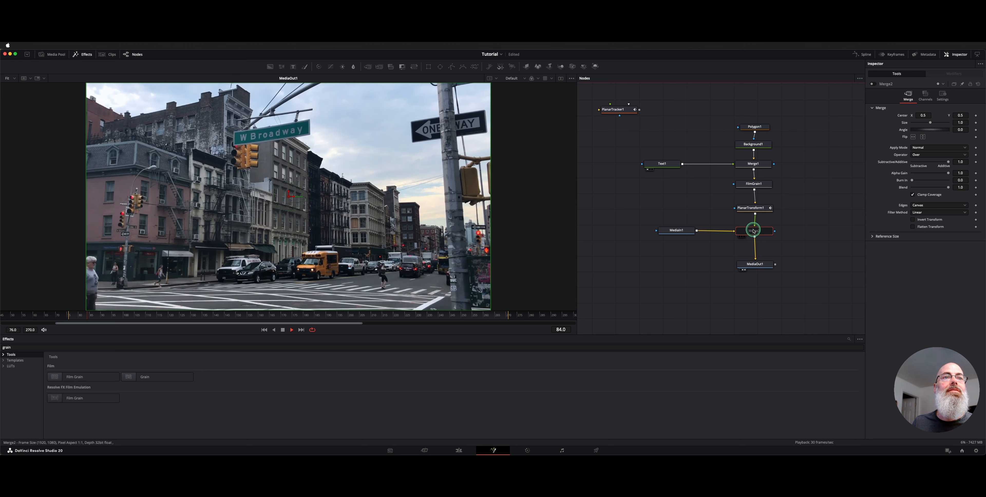
{"action": "key", "text": "super+p"}
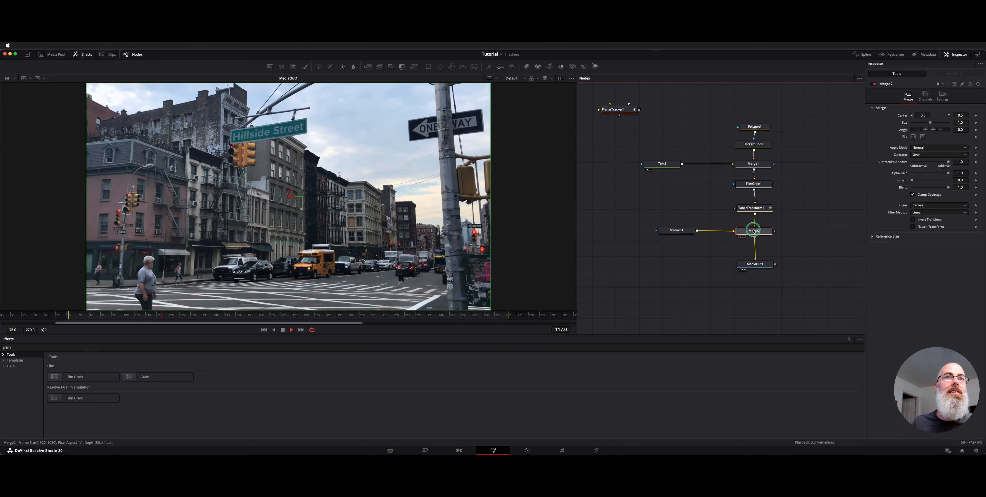
{"action": "key", "text": "space"}
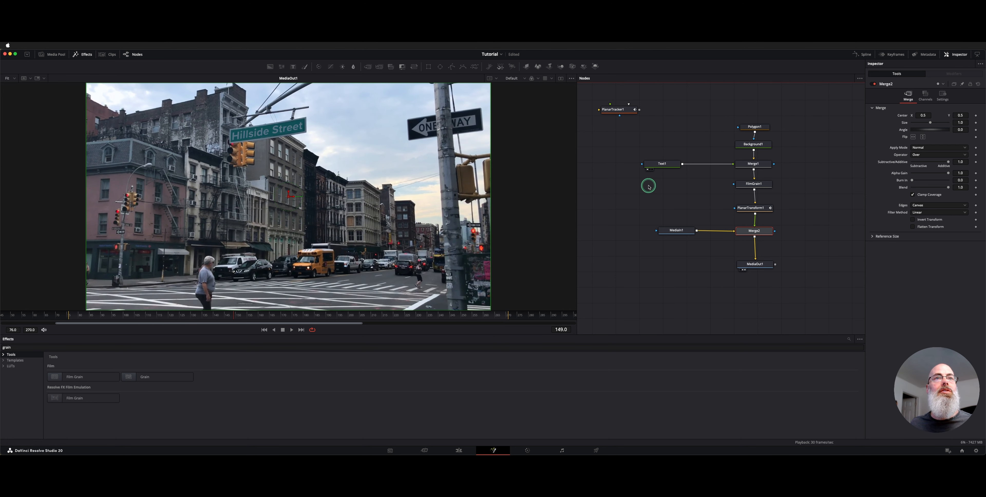
{"action": "scroll", "coordinate": [329, 157], "scroll_direction": "up", "scroll_amount": 5}
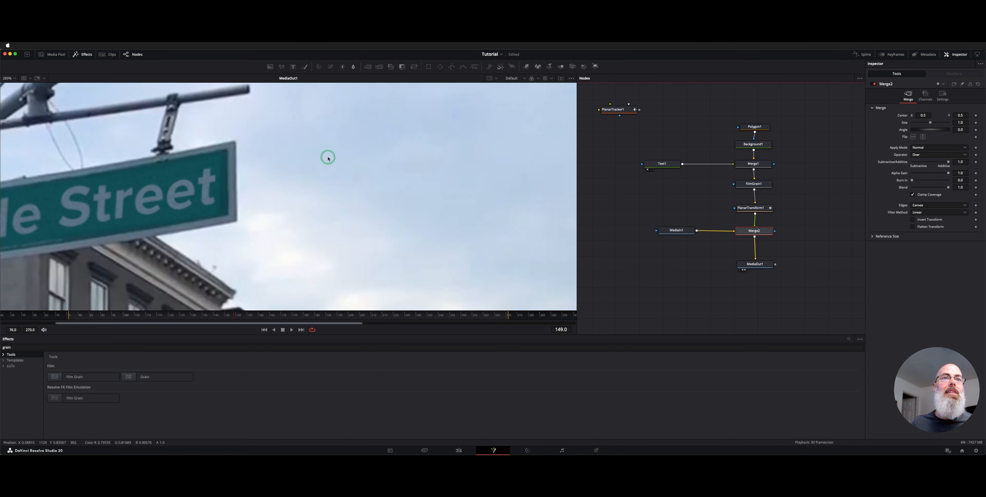
Compare the full original and replaced signs up close by repeatedly disabling and re-enabling Merge2, leaving it enabled.
{"action": "scroll", "coordinate": [328, 158], "scroll_direction": "up", "scroll_amount": 3}
{"action": "scroll", "coordinate": [329, 158], "scroll_direction": "down", "scroll_amount": 3}
{"action": "scroll", "coordinate": [328, 159], "scroll_direction": "left", "scroll_amount": 3}
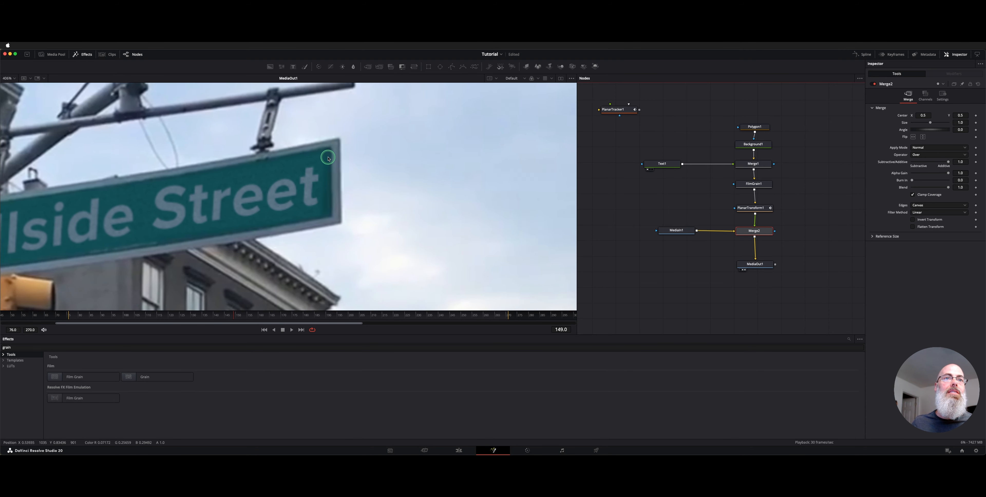
{"action": "scroll", "coordinate": [328, 159], "scroll_direction": "left", "scroll_amount": 3}
{"action": "key", "text": "super+p"}
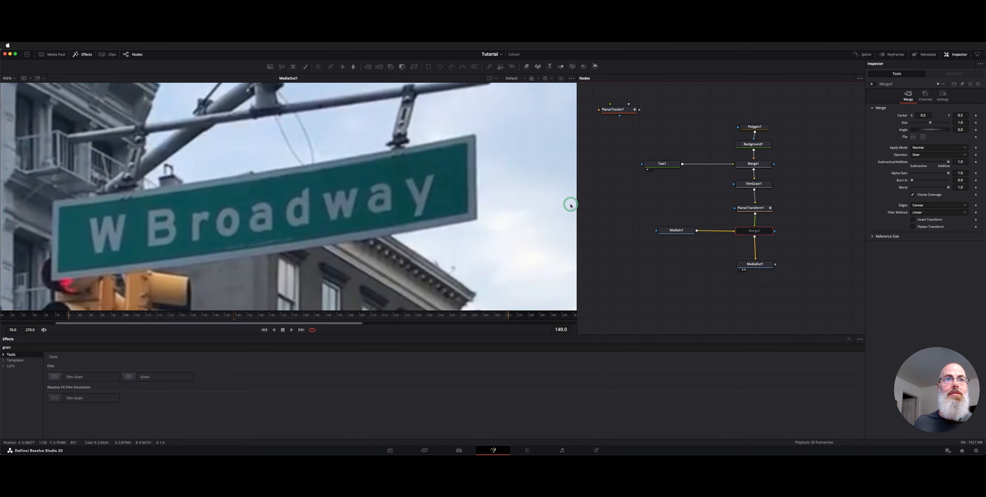
{"action": "key", "text": "super+p"}
{"action": "key", "text": "super+p"}
{"action": "key", "text": "super+p"}
{"action": "key", "text": "super+p"}
{"action": "key", "text": "super+p"}
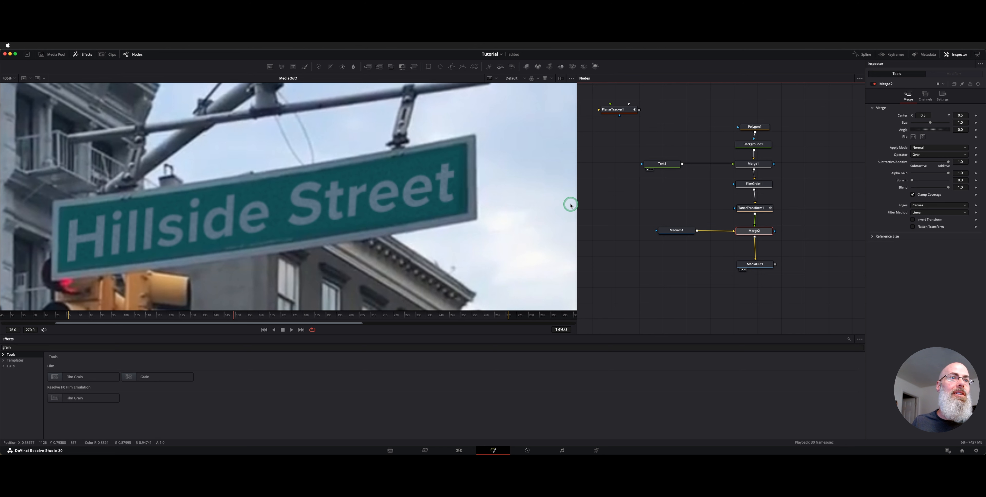
{"action": "key", "text": "super+p"}
{"action": "key", "text": "super+p"}
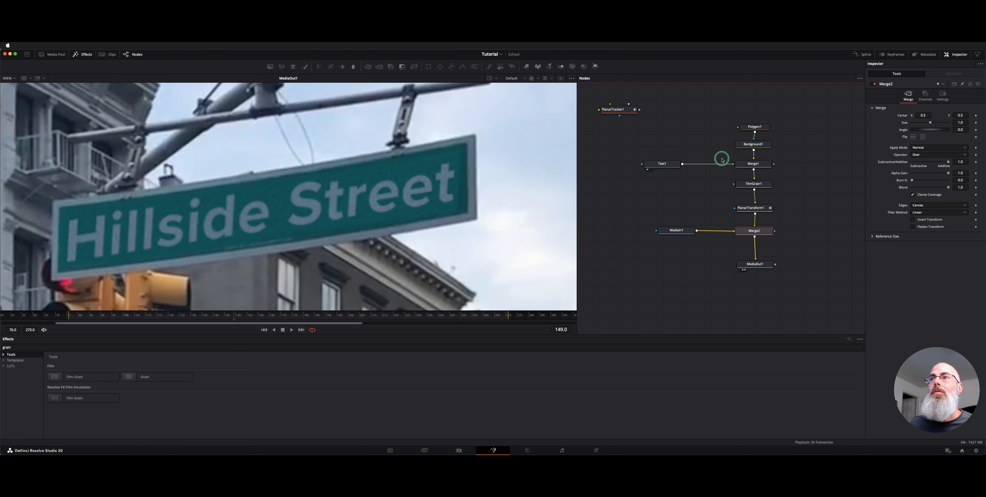
Reduce FilmGrain1's Blend to 0.622 and fit the whole frame in the viewer.
{"action": "left_click", "coordinate": [751, 183]}
{"action": "left_click", "coordinate": [934, 95]}
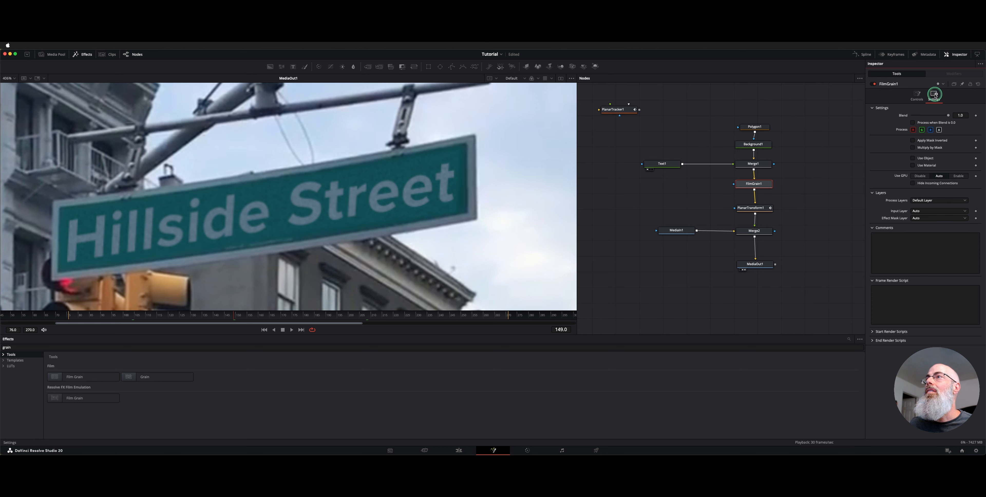
{"action": "left_click", "coordinate": [950, 117]}
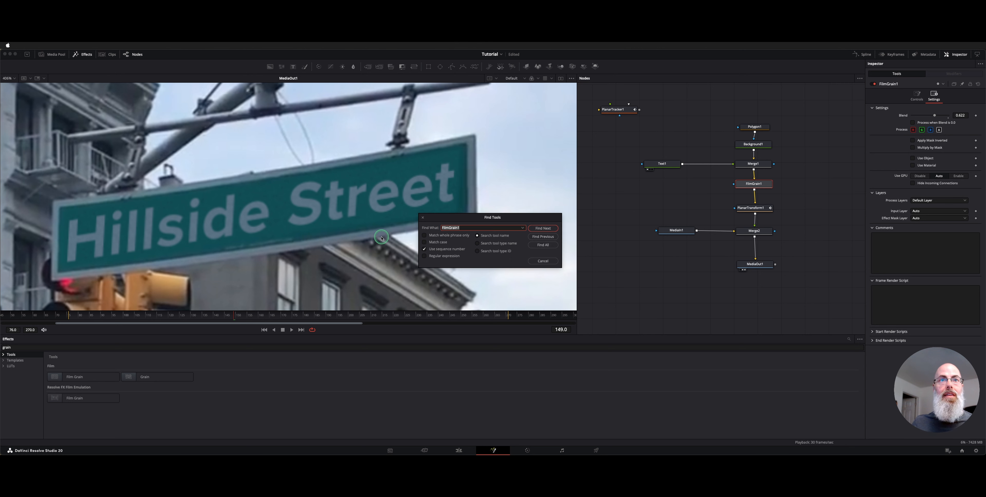
{"action": "key", "text": "super+f"}
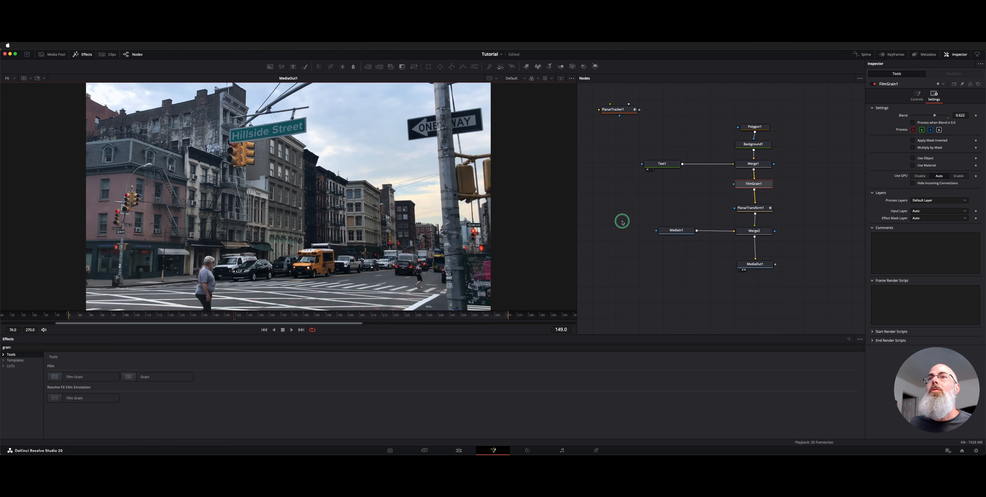
Move MediaIn1 slightly farther from Merge2, and shift Merge2 closer to MediaOut1 in the node graph.
{"action": "mouse_move", "coordinate": [673, 230]}
{"action": "left_mouse_down"}
{"action": "mouse_move", "coordinate": [644, 231]}
{"action": "mouse_move", "coordinate": [659, 233]}
{"action": "left_mouse_up"}
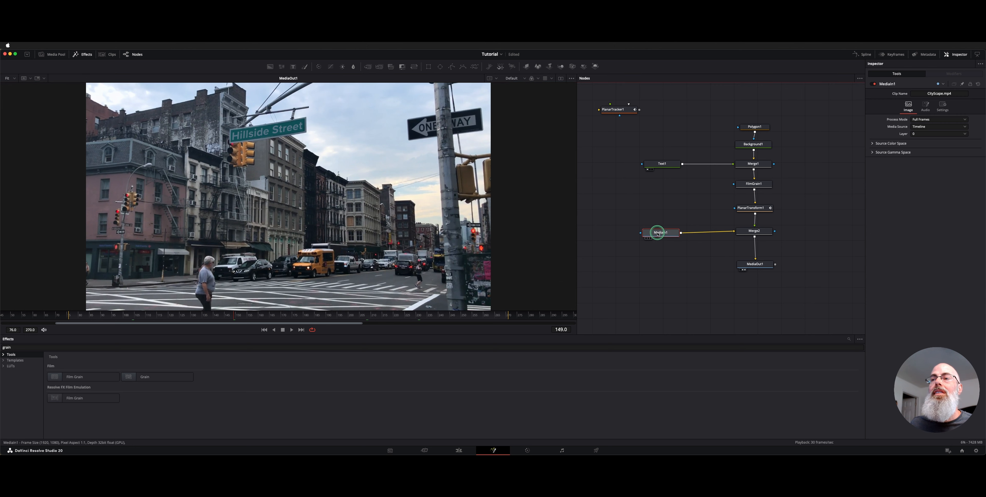
{"action": "left_click", "coordinate": [754, 264]}
{"action": "left_click_drag", "start_coordinate": [750, 230], "coordinate": [749, 240]}
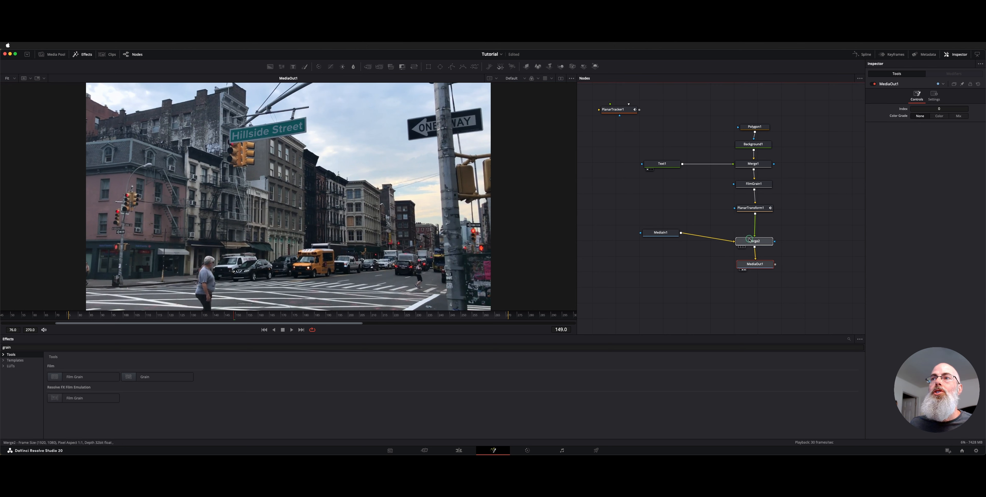
Review Background1, Polygon1, Text1, Merge1, FilmGrain1 and PlanarTransform1 in order, and display MediaOut1 in the viewer.
{"action": "left_click", "coordinate": [753, 145]}
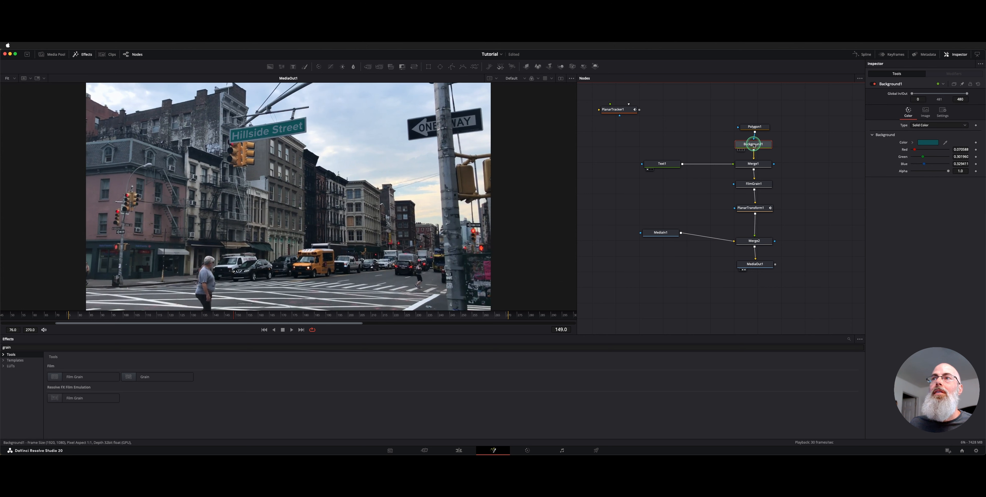
{"action": "left_click", "coordinate": [745, 132]}
{"action": "left_click", "coordinate": [671, 164]}
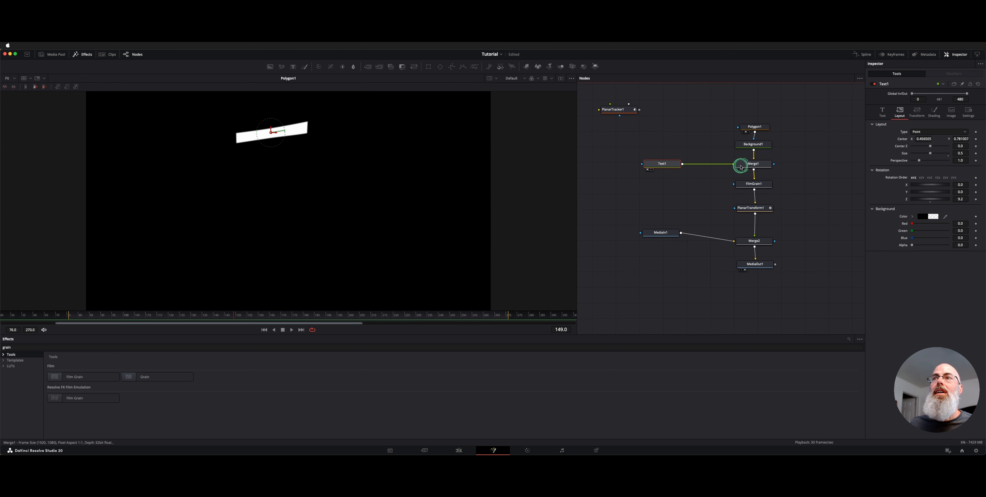
{"action": "left_click", "coordinate": [752, 165]}
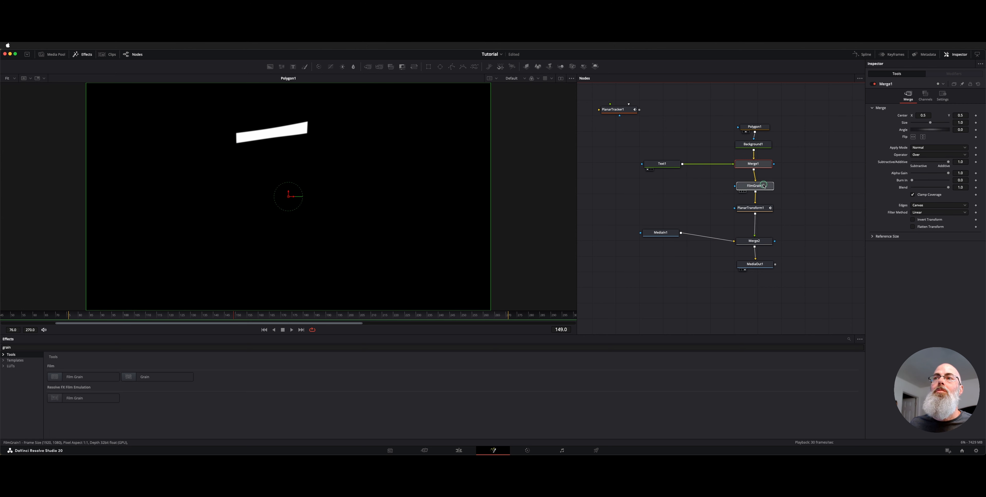
{"action": "left_click", "coordinate": [754, 184]}
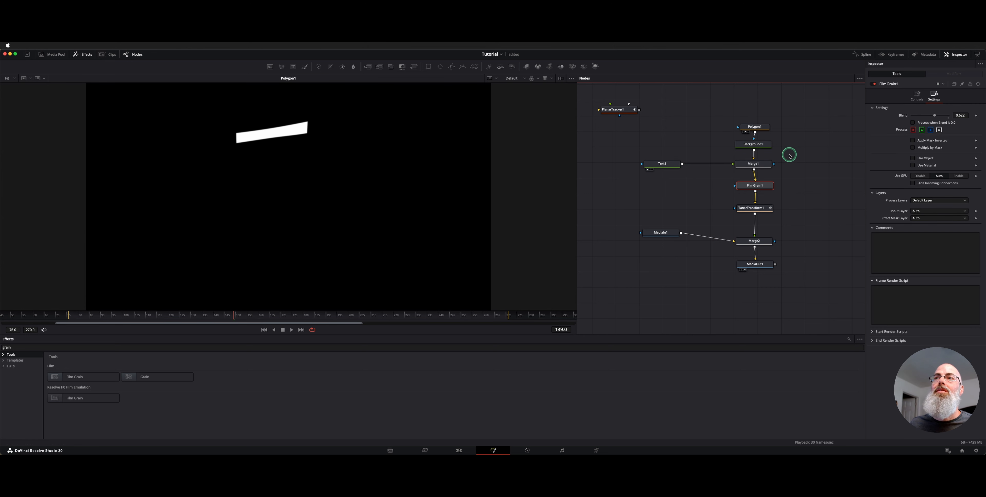
{"action": "left_click", "coordinate": [755, 208]}
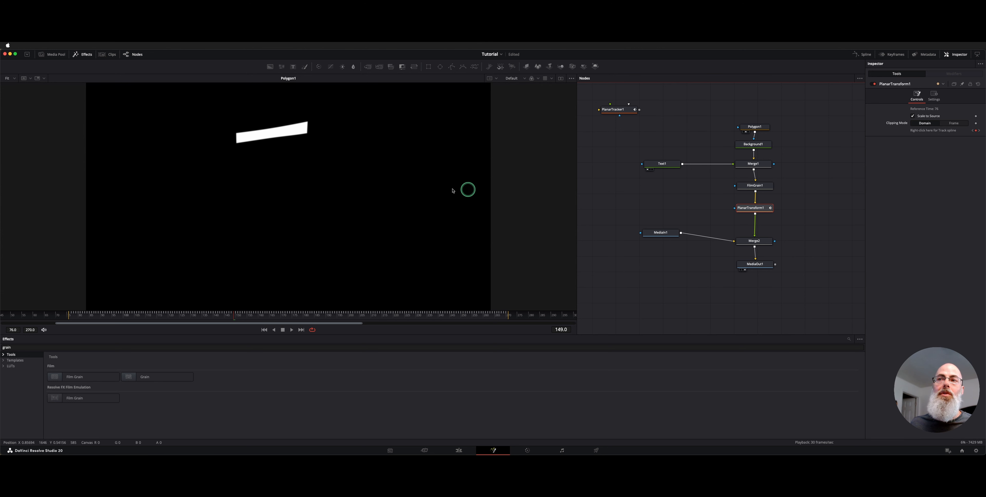
{"action": "left_click_drag", "start_coordinate": [748, 264], "coordinate": [320, 204]}
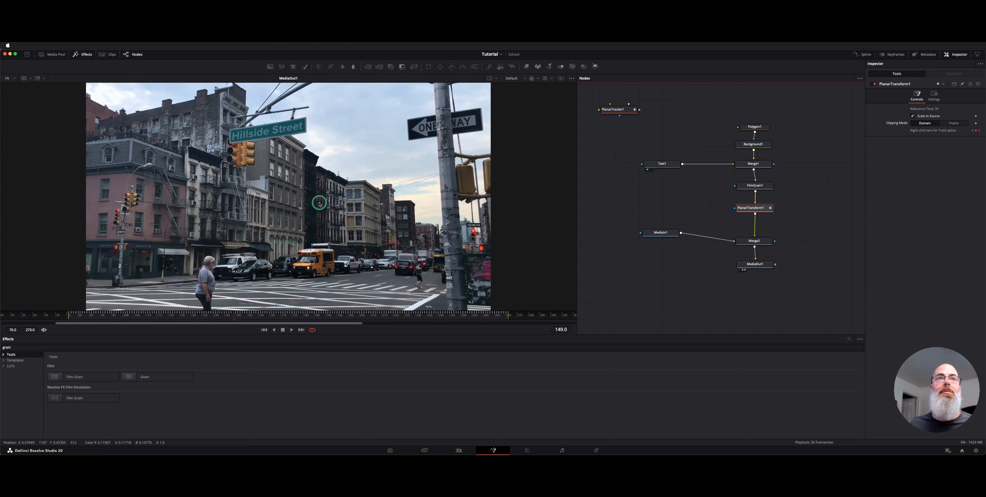